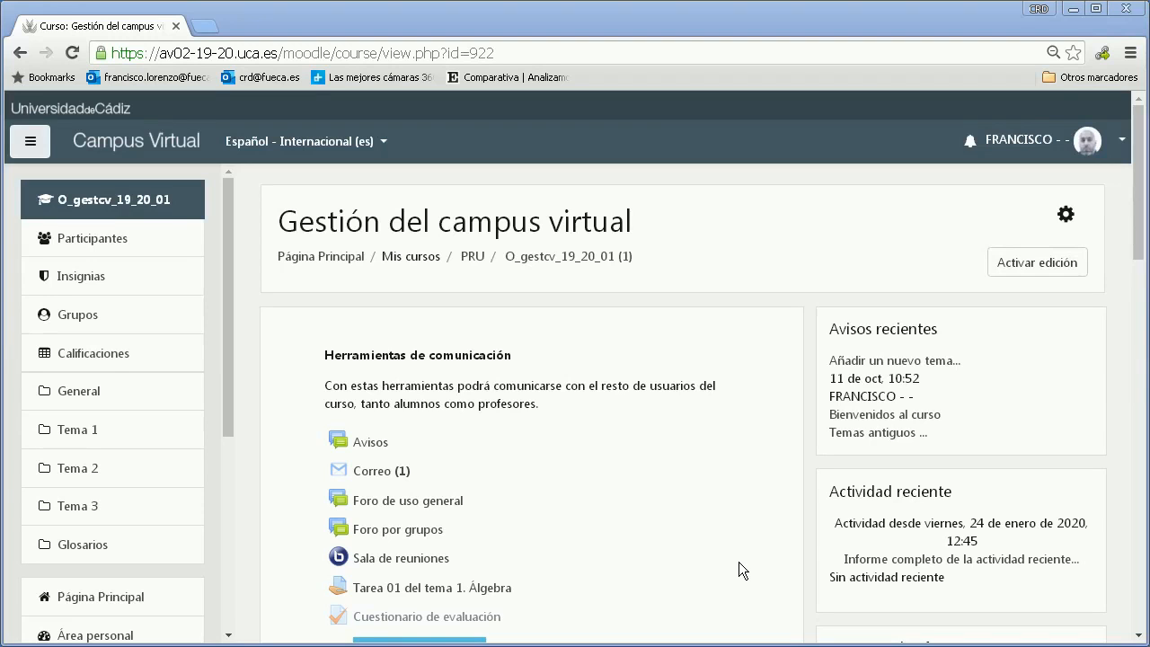
Turn on course editing and add a Tarea activity to the general section containing the communication tools.
{"action": "left_click", "coordinate": [1035, 272]}
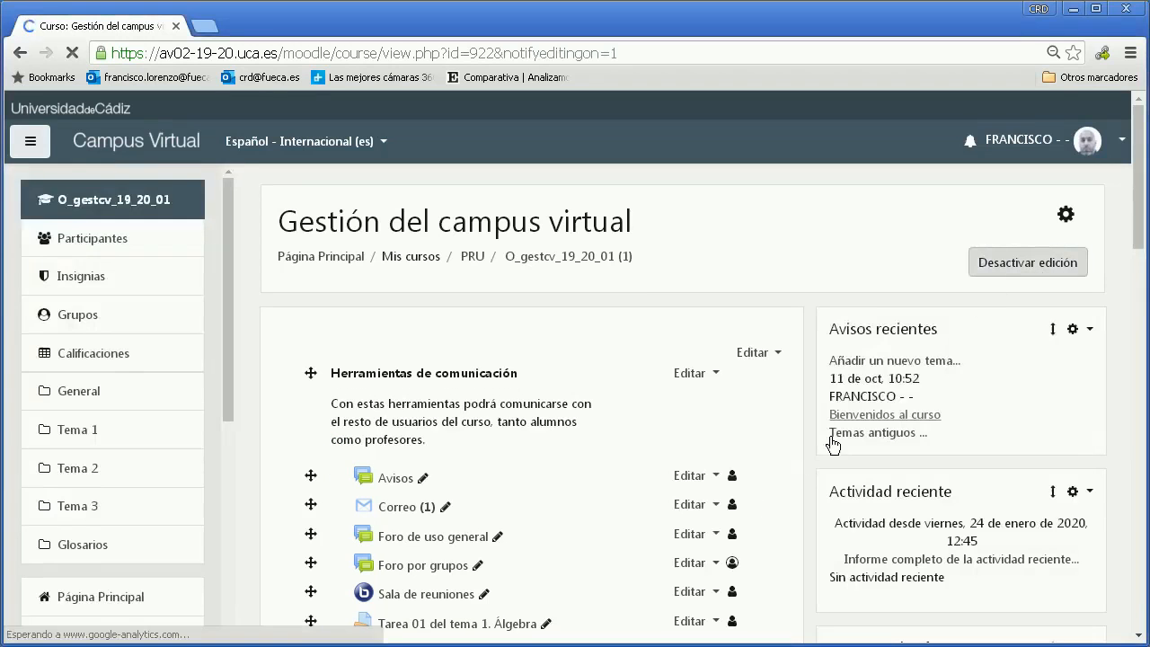
{"action": "left_click_drag", "start_coordinate": [1143, 170], "coordinate": [1139, 271]}
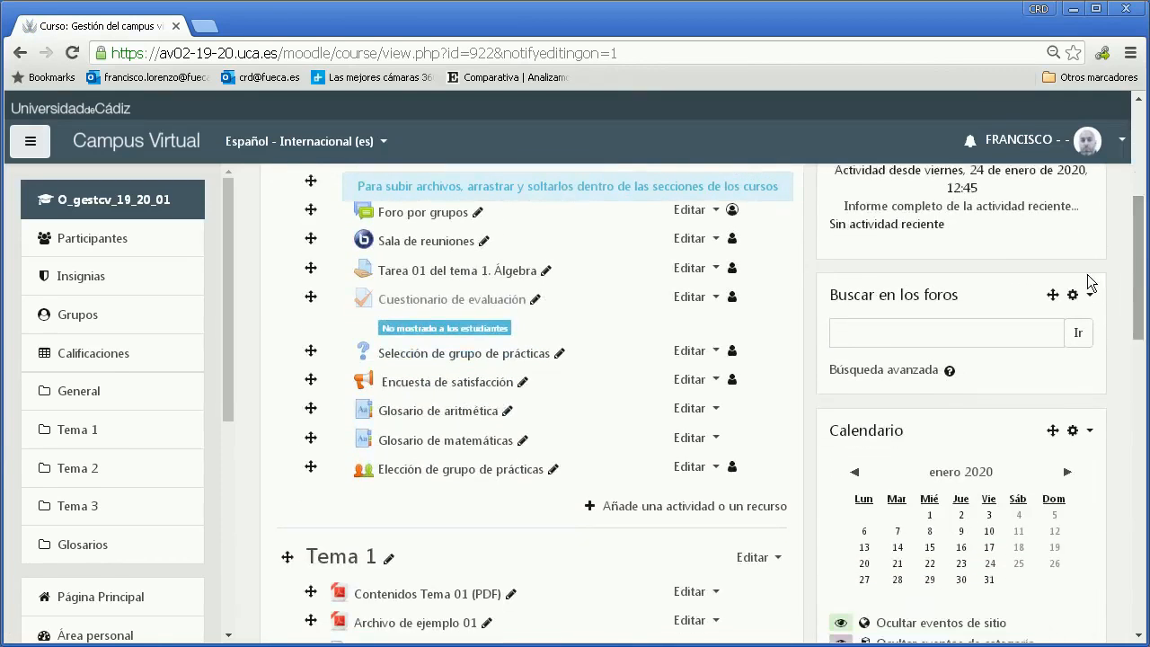
{"action": "left_click", "coordinate": [645, 508]}
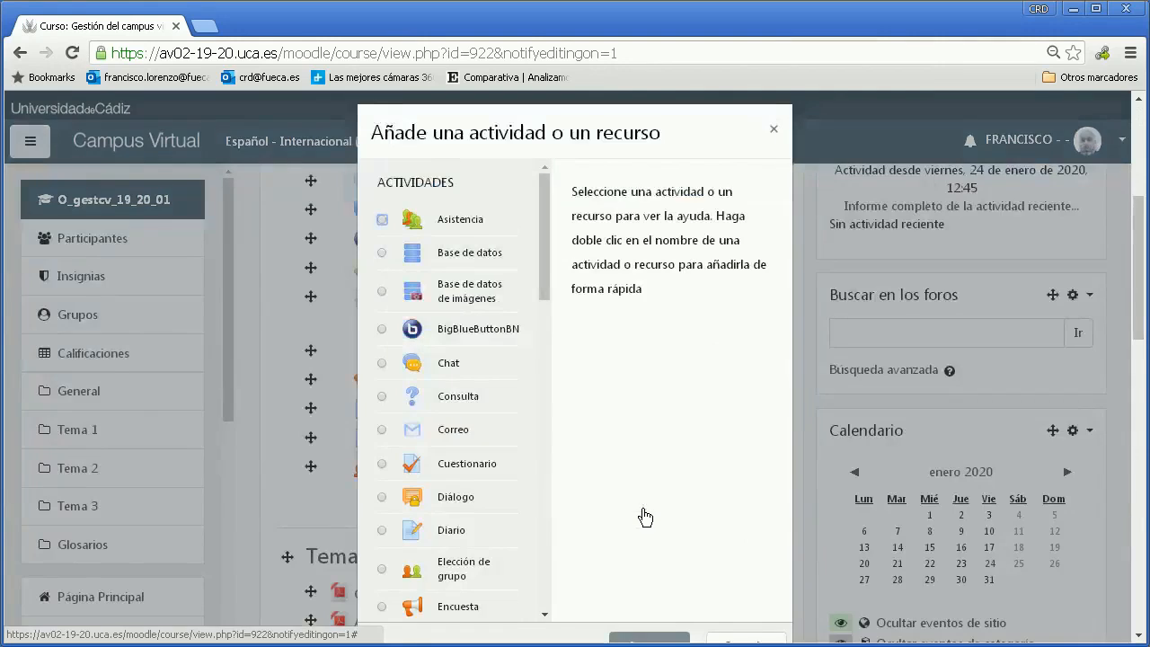
{"action": "left_click_drag", "start_coordinate": [546, 274], "coordinate": [544, 517]}
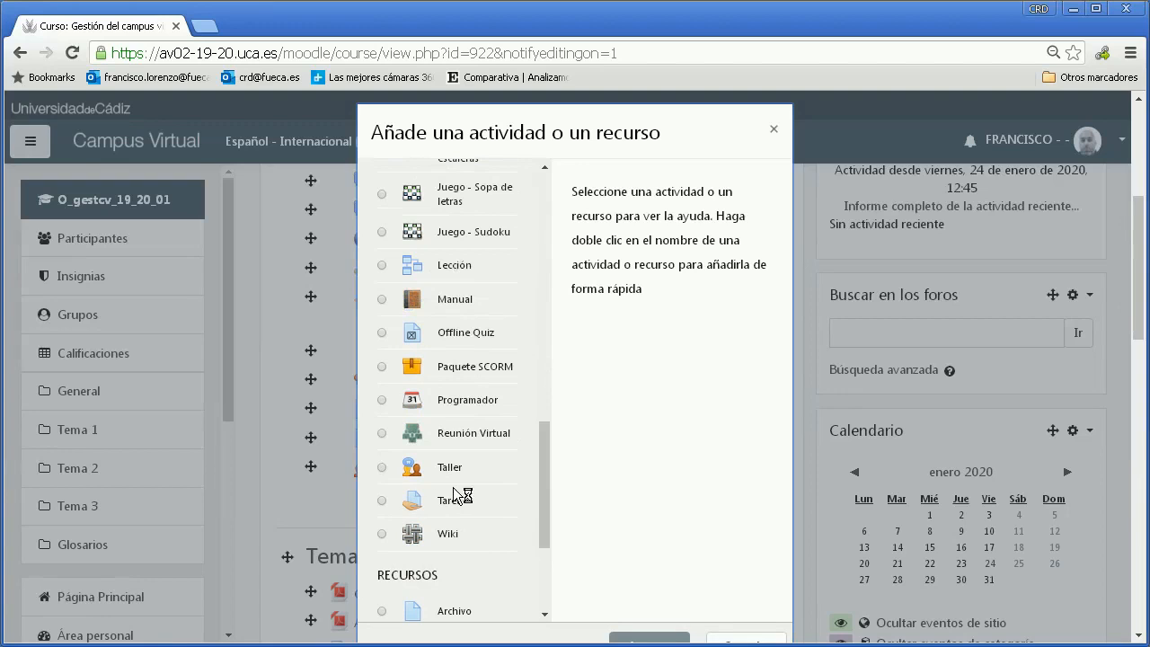
{"action": "left_click", "coordinate": [392, 495]}
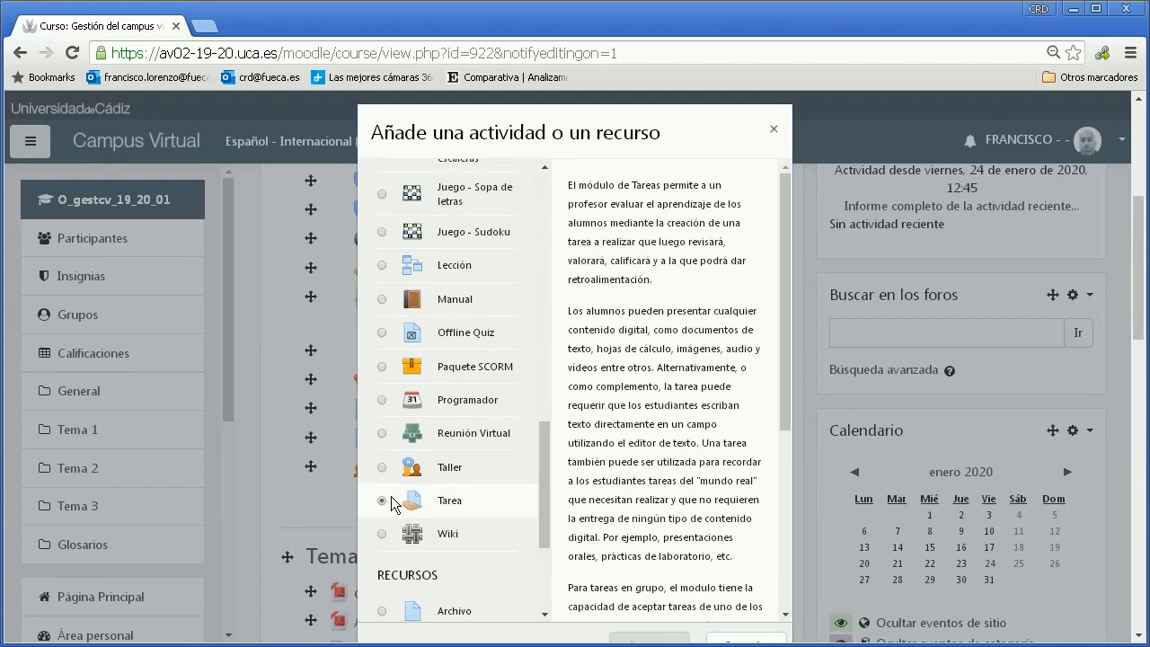
{"action": "left_click", "coordinate": [643, 637]}
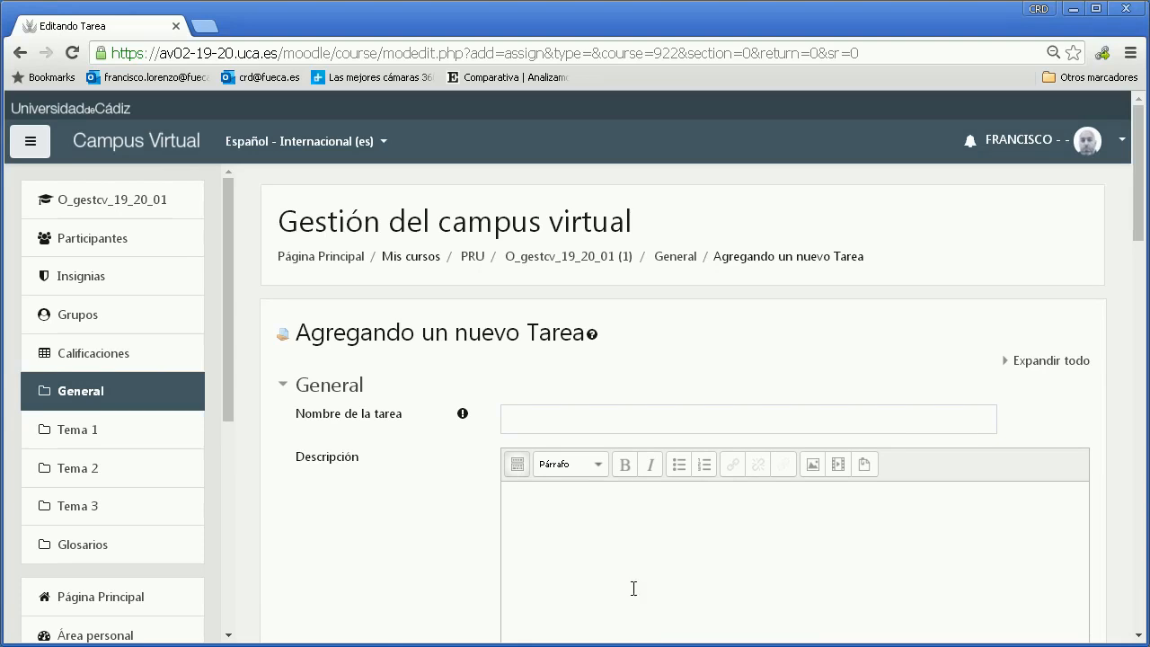
Name the assignment "Tarea de subida de archivo" and describe it as "Describa en un documento de Word qué es un plagio.".
{"action": "left_click", "coordinate": [595, 417]}
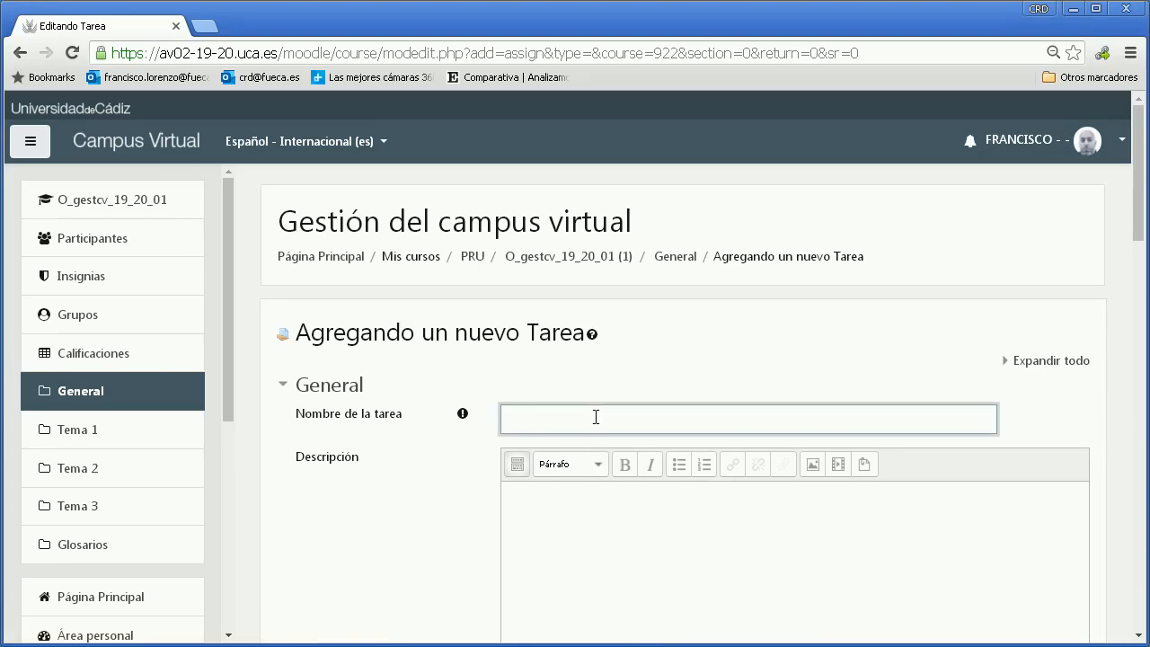
{"action": "type", "text": "Tarea de subida de archivo"}
{"action": "left_click", "coordinate": [606, 569]}
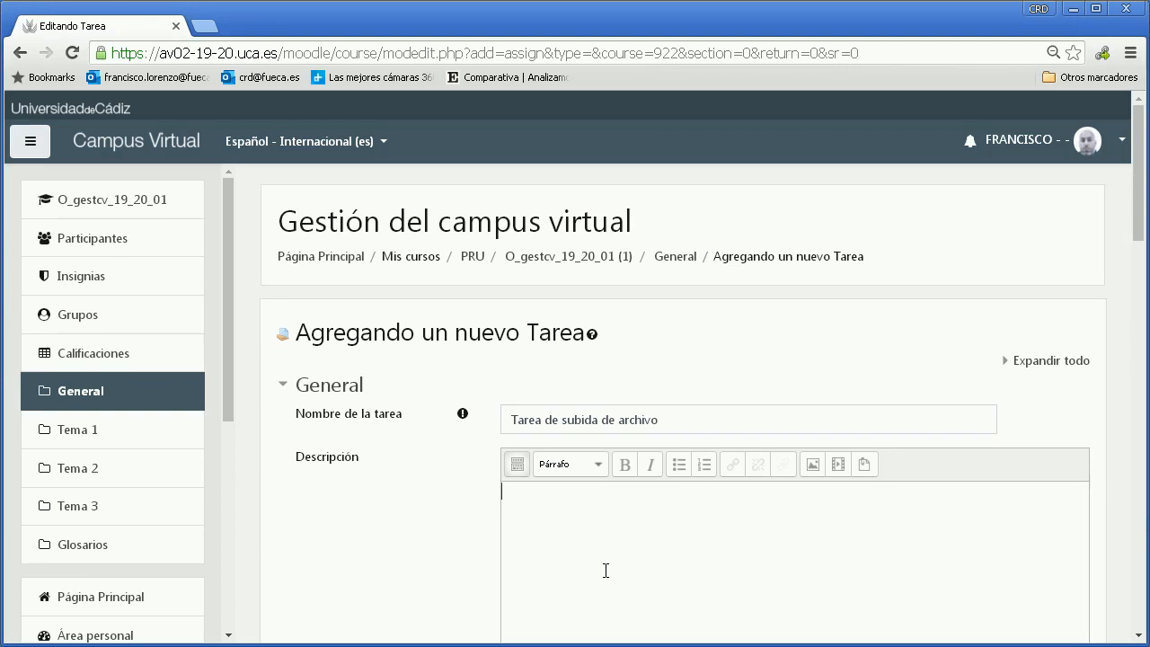
{"action": "type", "text": "Describa en un documento de Word qué es un plagio."}
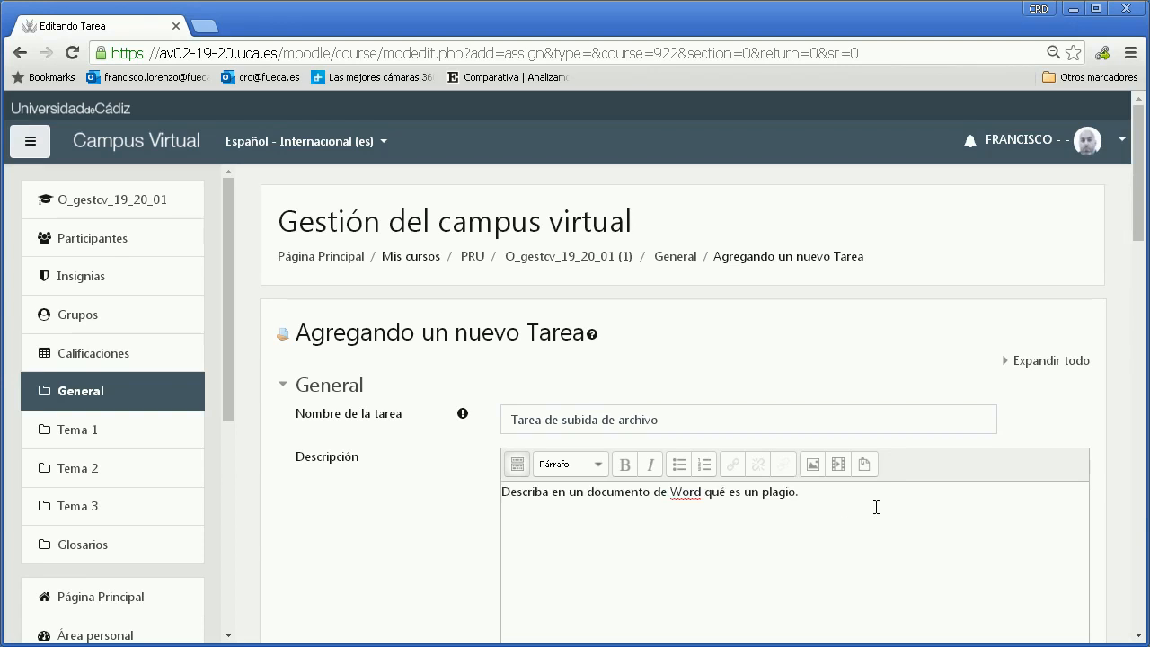
Disable the assignment's submission start date, due date and grading reminder date.
{"action": "left_click_drag", "start_coordinate": [1131, 195], "coordinate": [1132, 206]}
{"action": "scroll", "coordinate": [1111, 302], "scroll_direction": "down", "scroll_amount": 7}
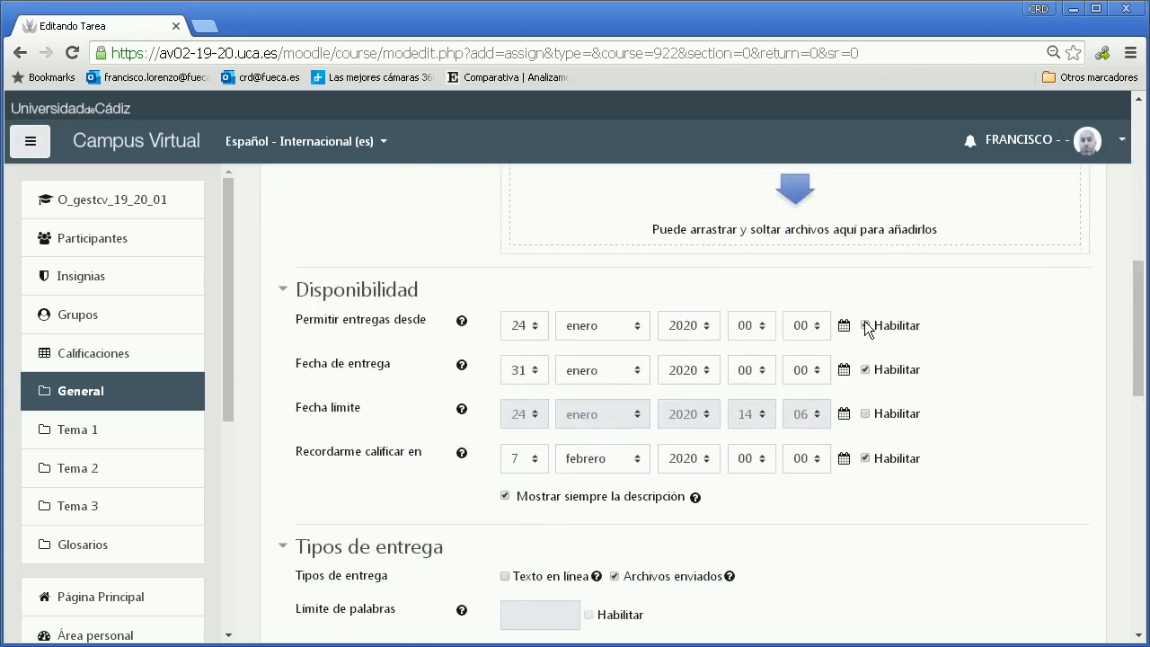
{"action": "left_click", "coordinate": [865, 325]}
{"action": "left_click", "coordinate": [865, 369]}
{"action": "left_click", "coordinate": [865, 458]}
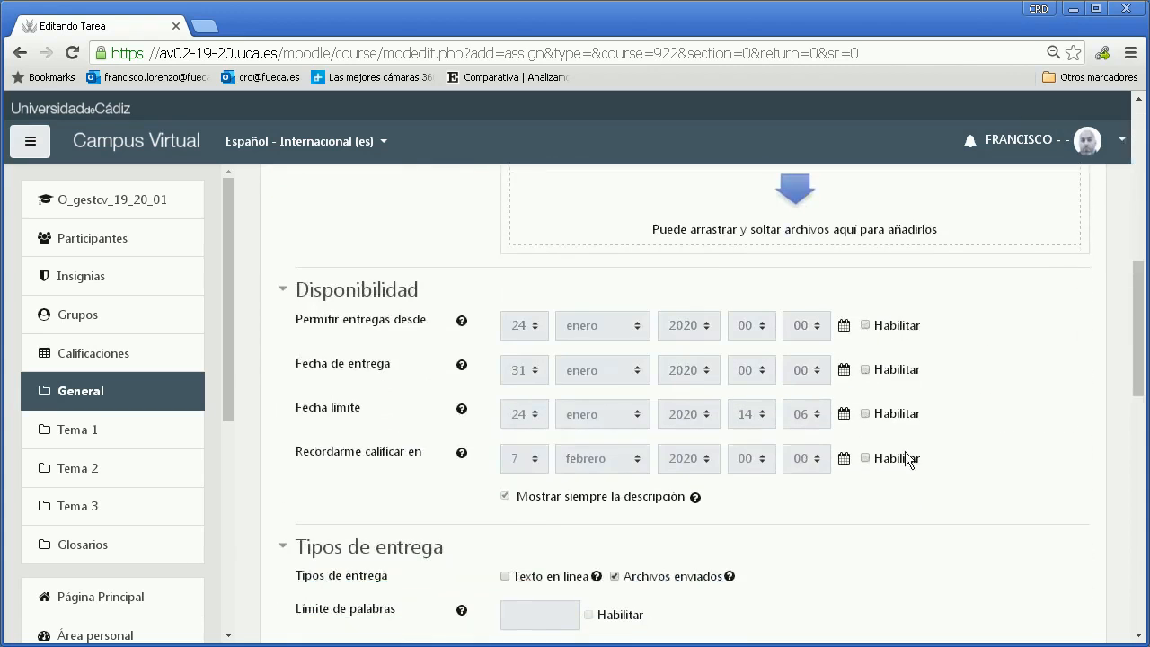
Limit the maximum number of uploaded files for the assignment to 1.
{"action": "left_click_drag", "start_coordinate": [1140, 317], "coordinate": [1136, 379]}
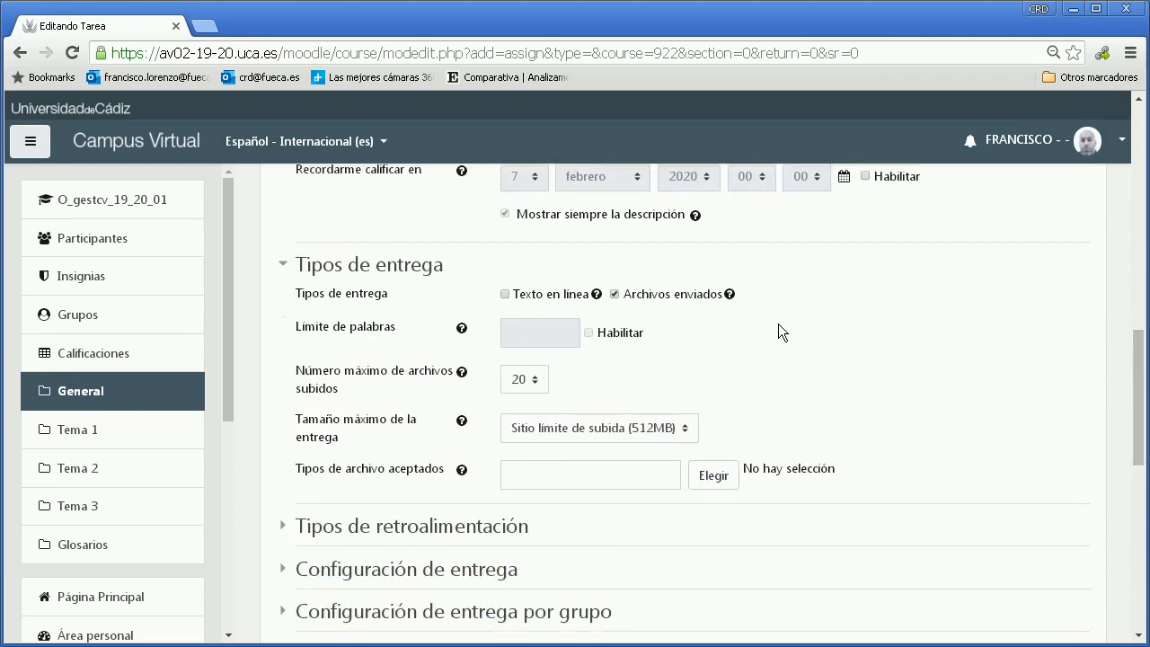
{"action": "left_click", "coordinate": [536, 381]}
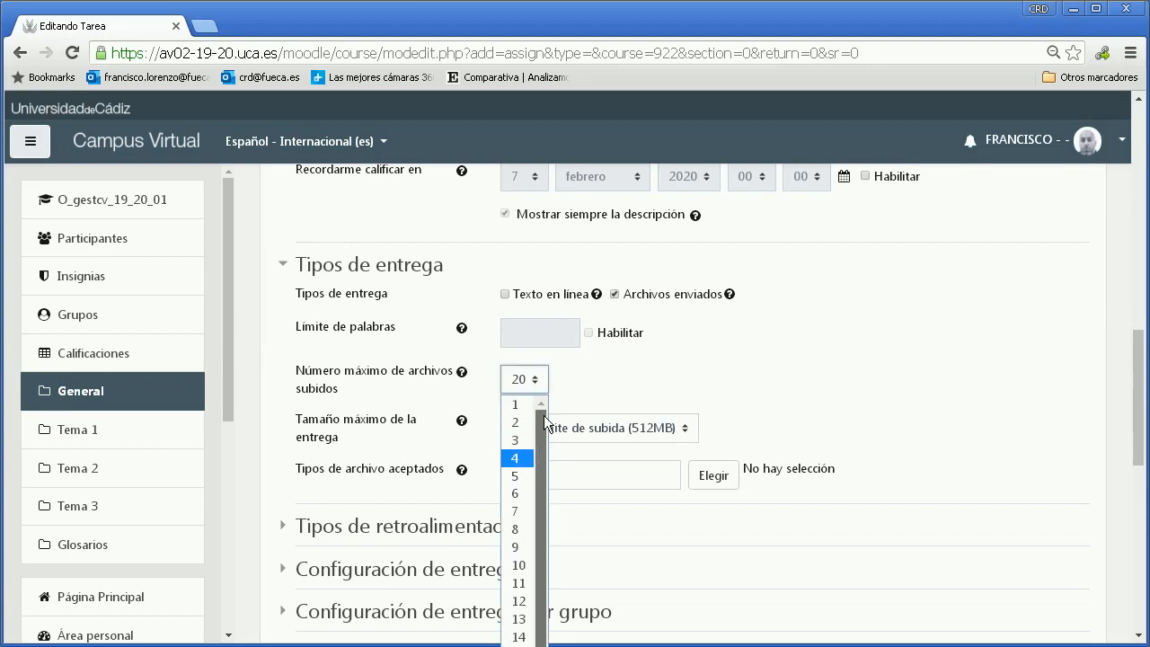
{"action": "left_click", "coordinate": [525, 405]}
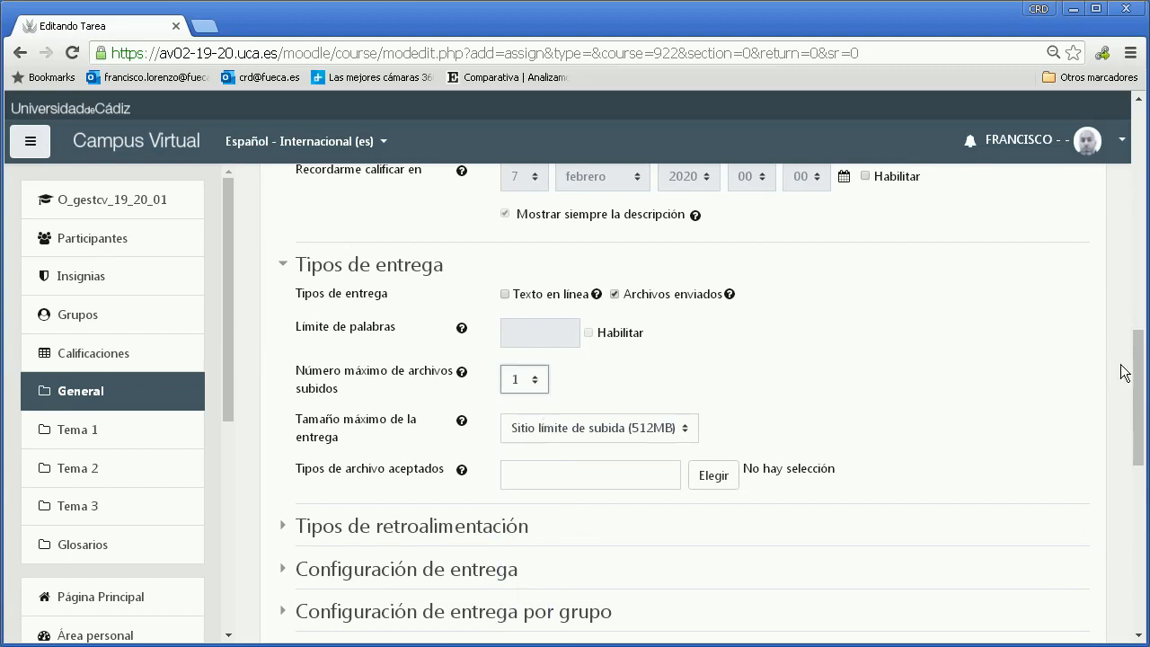
Activate Turnitin for the assignment in the Turnitin Plagiarism extension settings.
{"action": "left_click_drag", "start_coordinate": [1123, 372], "coordinate": [1114, 460]}
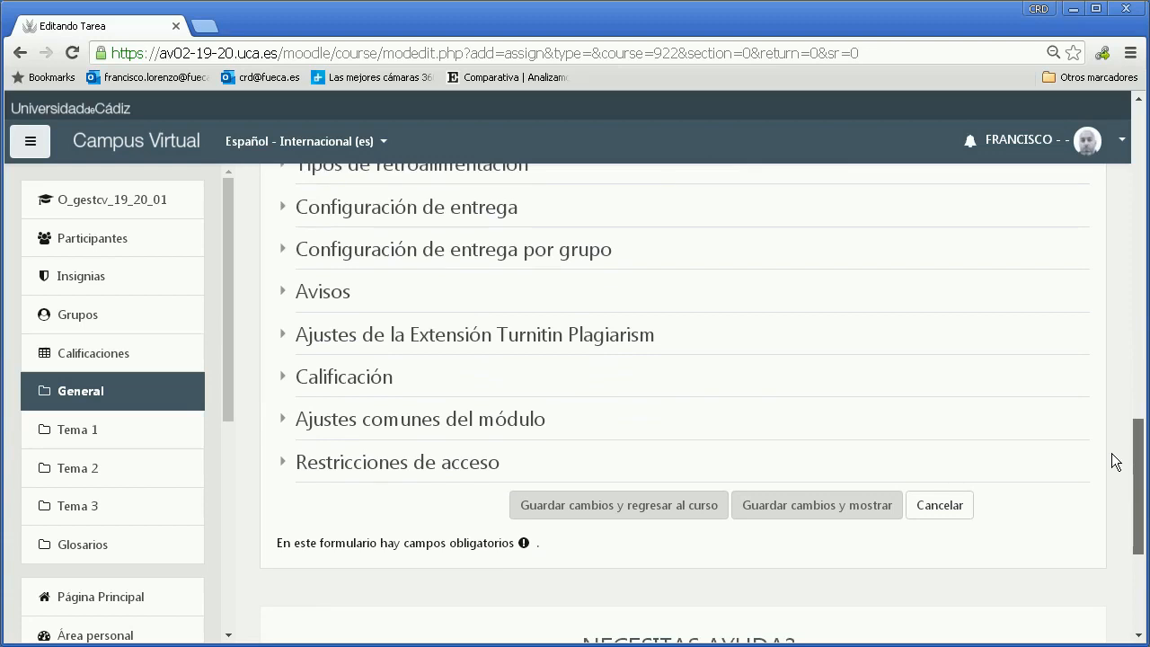
{"action": "left_click", "coordinate": [284, 340]}
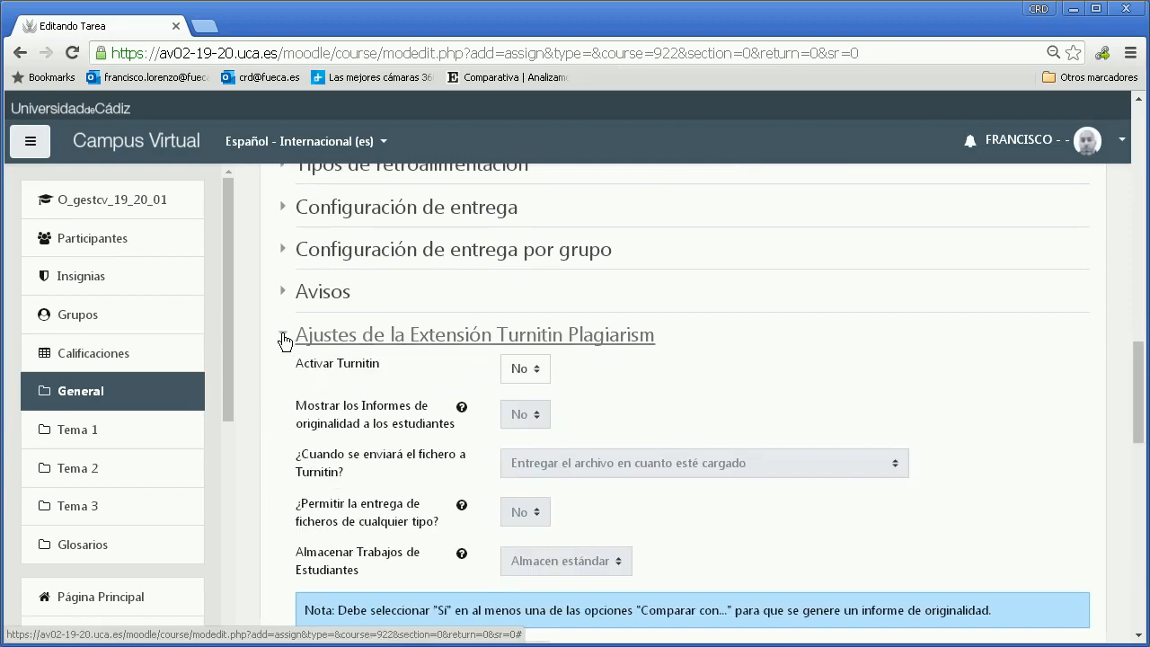
{"action": "left_click", "coordinate": [524, 375]}
{"action": "left_click", "coordinate": [525, 404]}
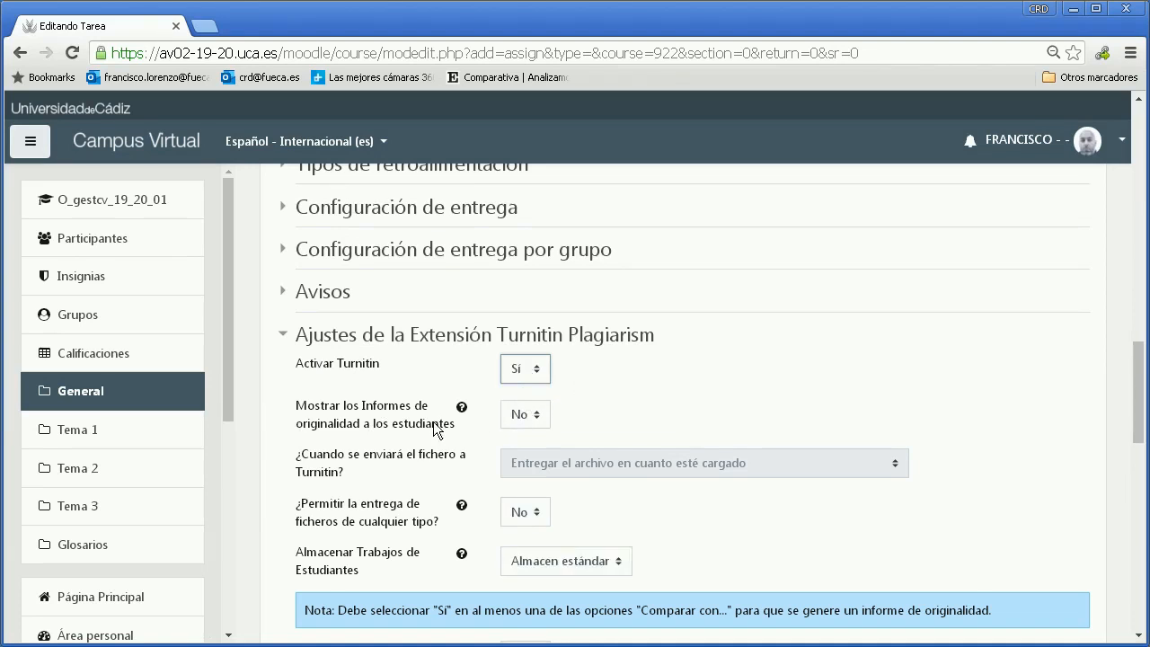
{"action": "left_click", "coordinate": [529, 421]}
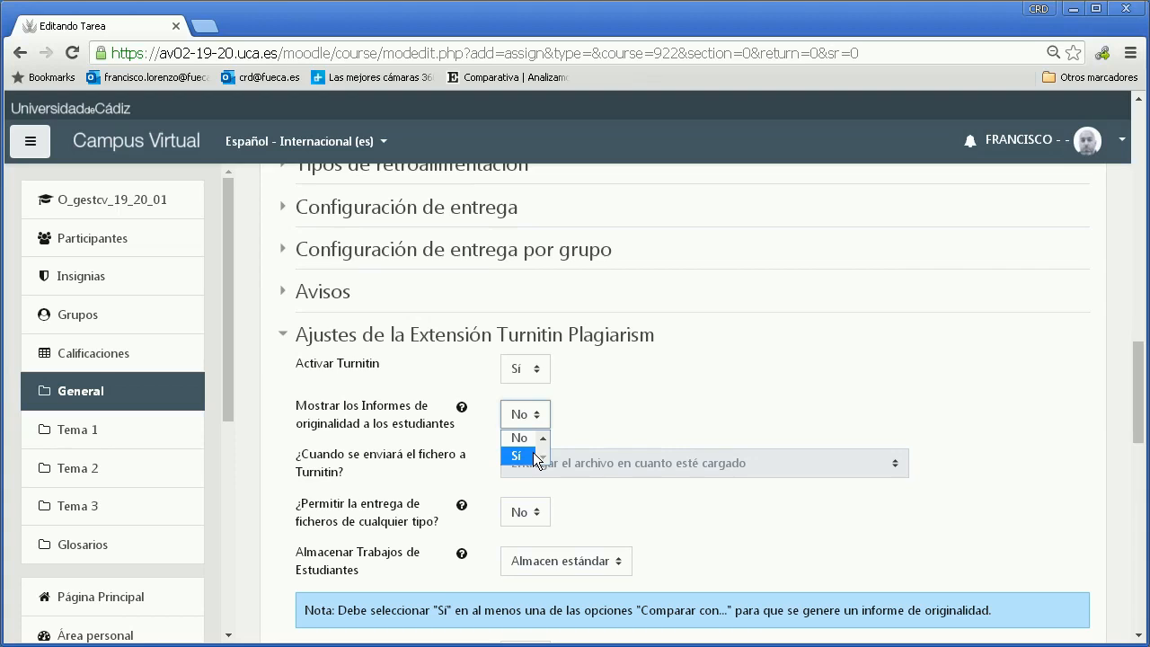
{"action": "left_click", "coordinate": [574, 410]}
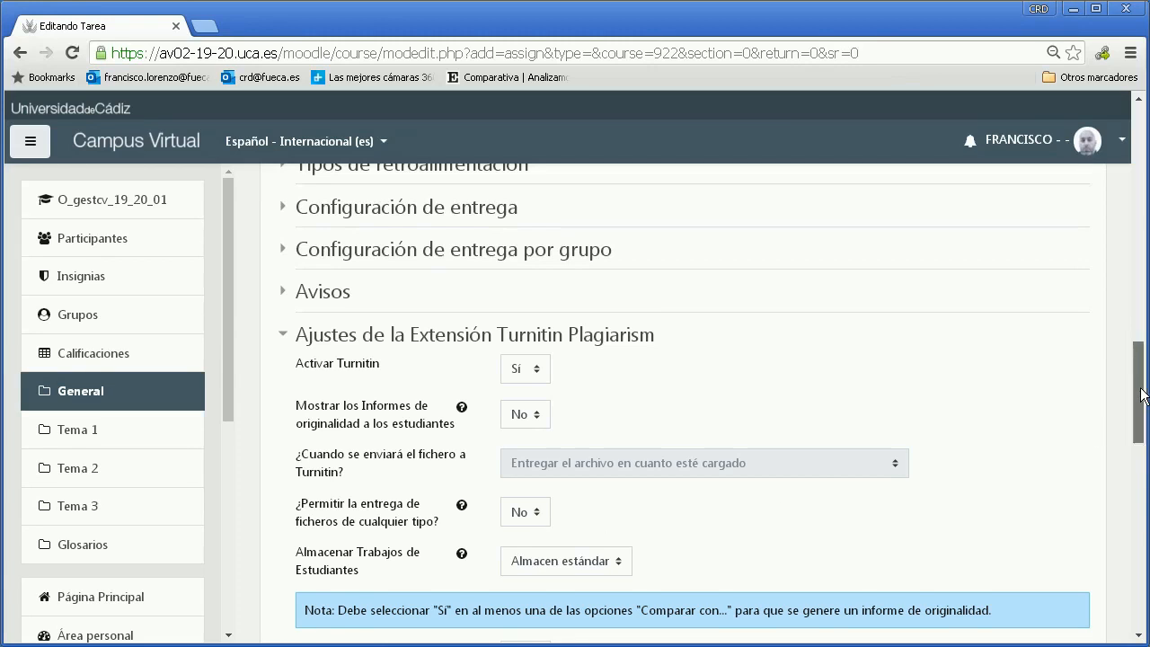
Set the Turnitin storage of student papers to Sin Repositorios.
{"action": "scroll", "coordinate": [1138, 395], "scroll_direction": "down", "scroll_amount": 3}
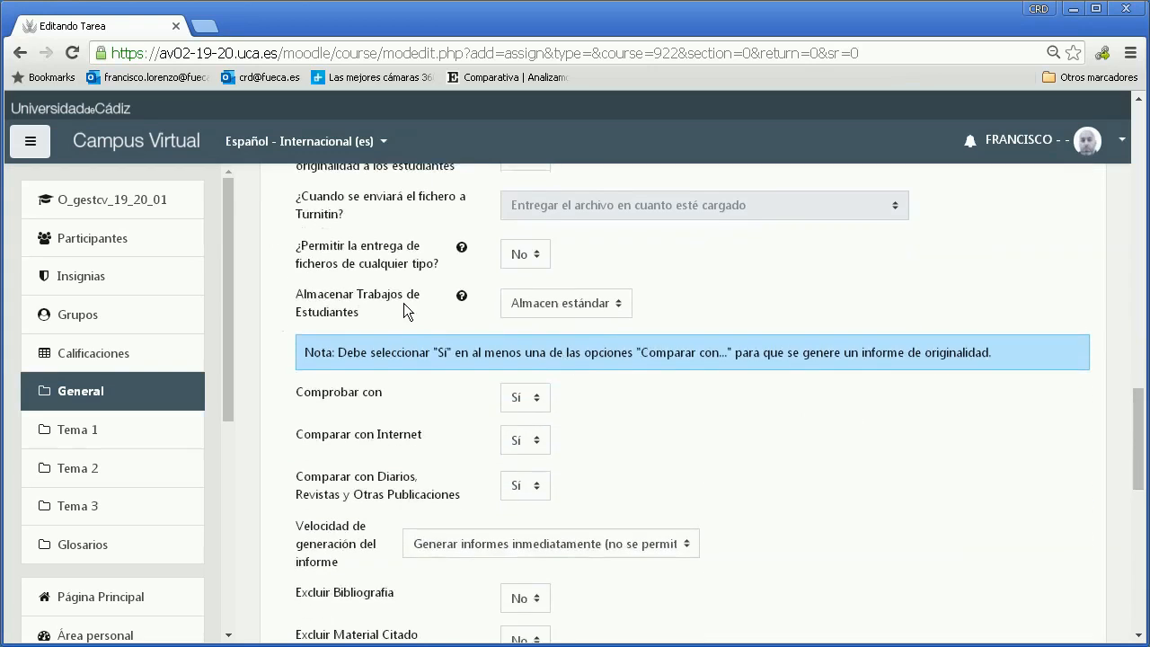
{"action": "left_click", "coordinate": [529, 302]}
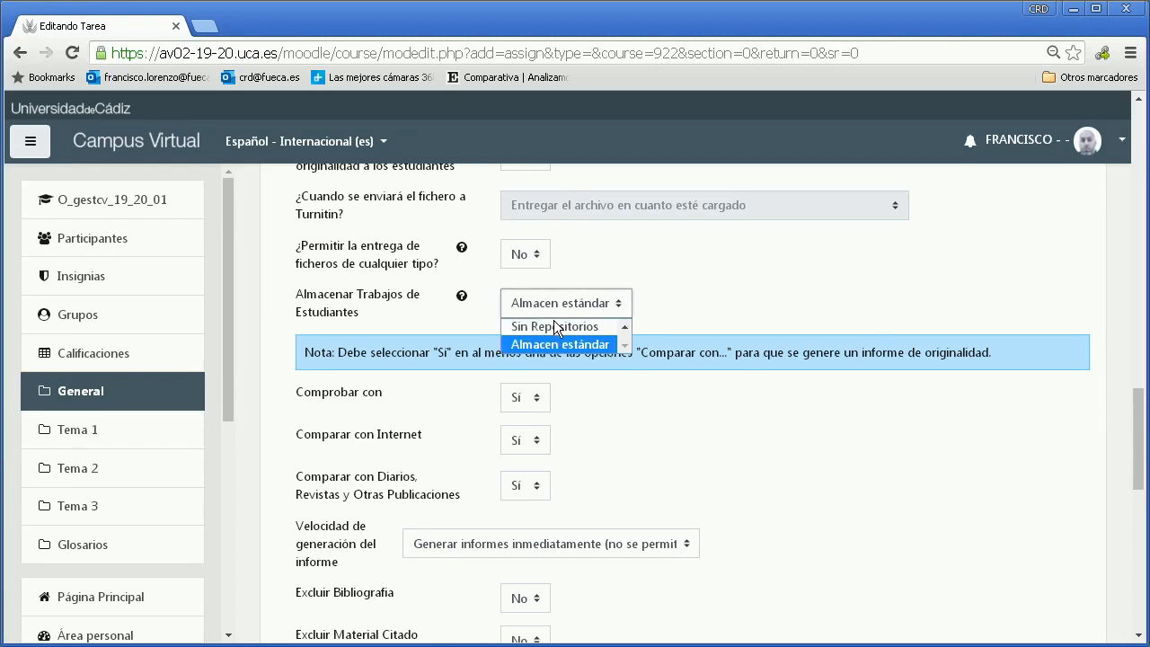
{"action": "left_click", "coordinate": [553, 327]}
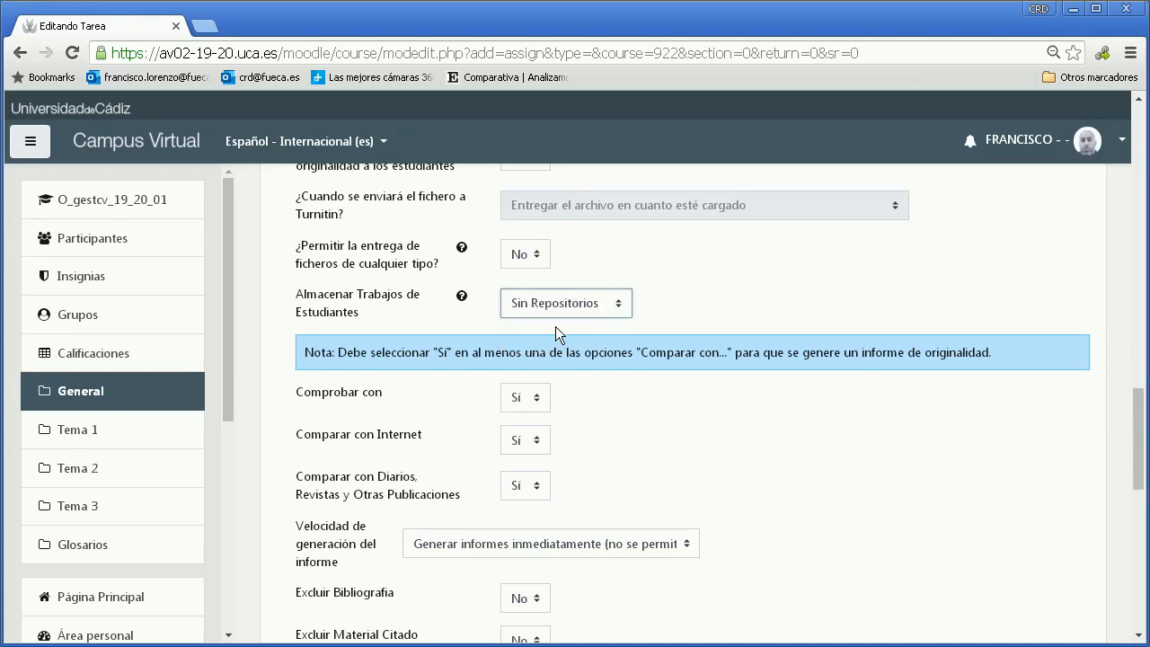
Review the Turnitin options for report generation speed and for excluding minor matches.
{"action": "scroll", "coordinate": [413, 391], "scroll_direction": "up", "scroll_amount": 1}
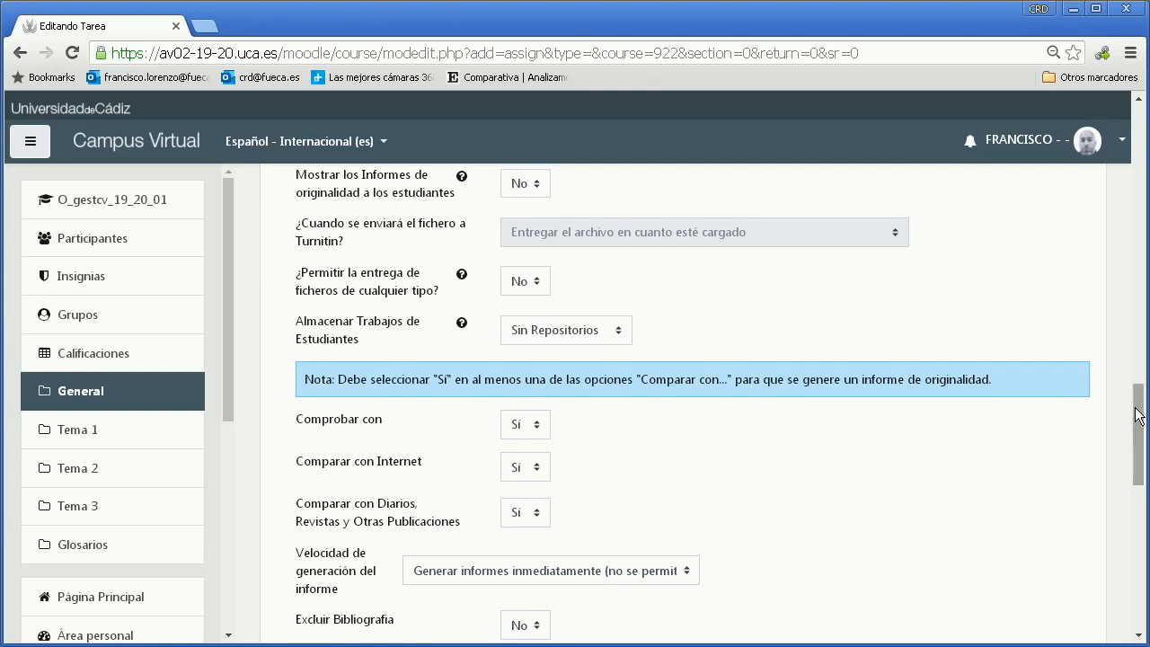
{"action": "left_click_drag", "start_coordinate": [1135, 415], "coordinate": [1133, 454]}
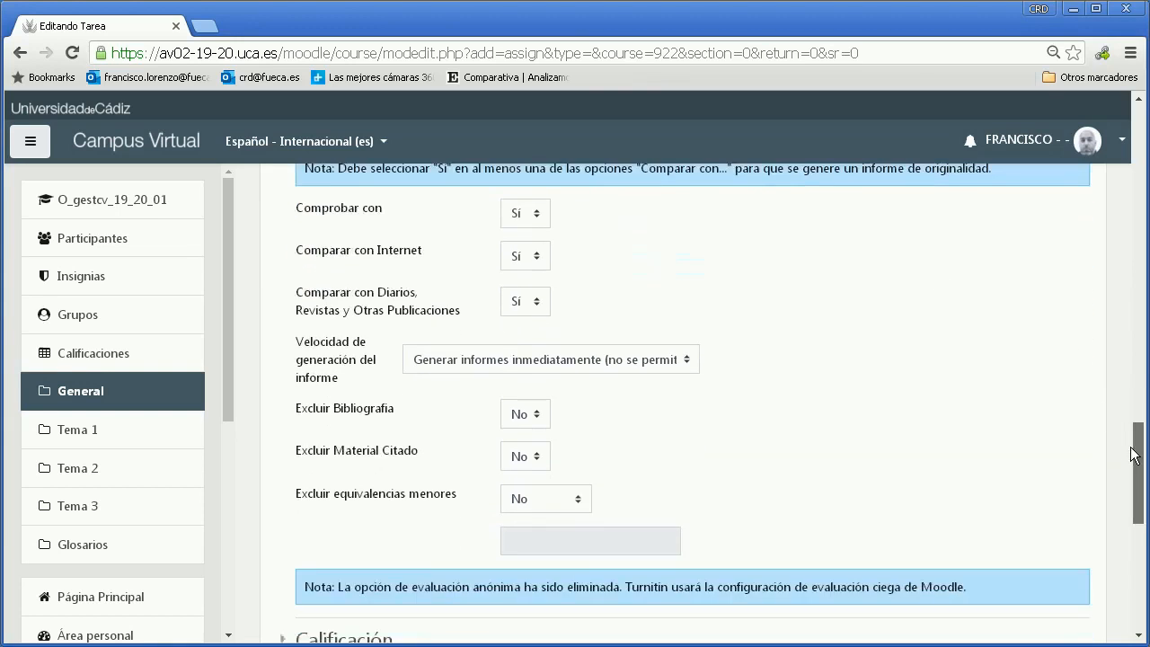
{"action": "left_click", "coordinate": [487, 360]}
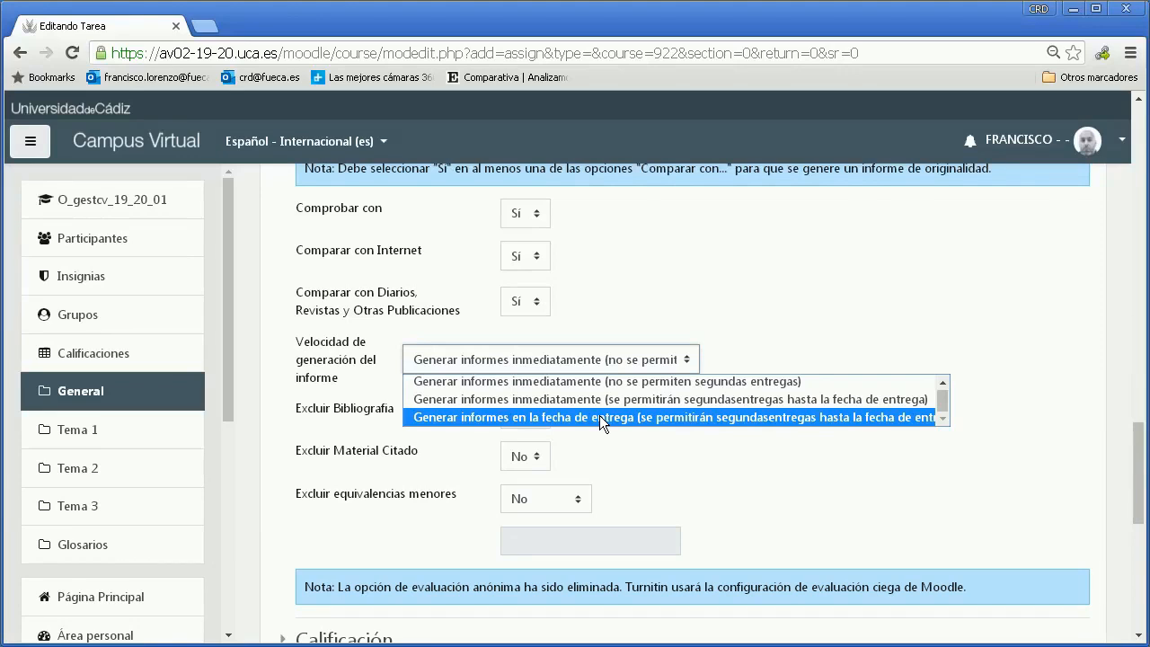
{"action": "left_click", "coordinate": [573, 454]}
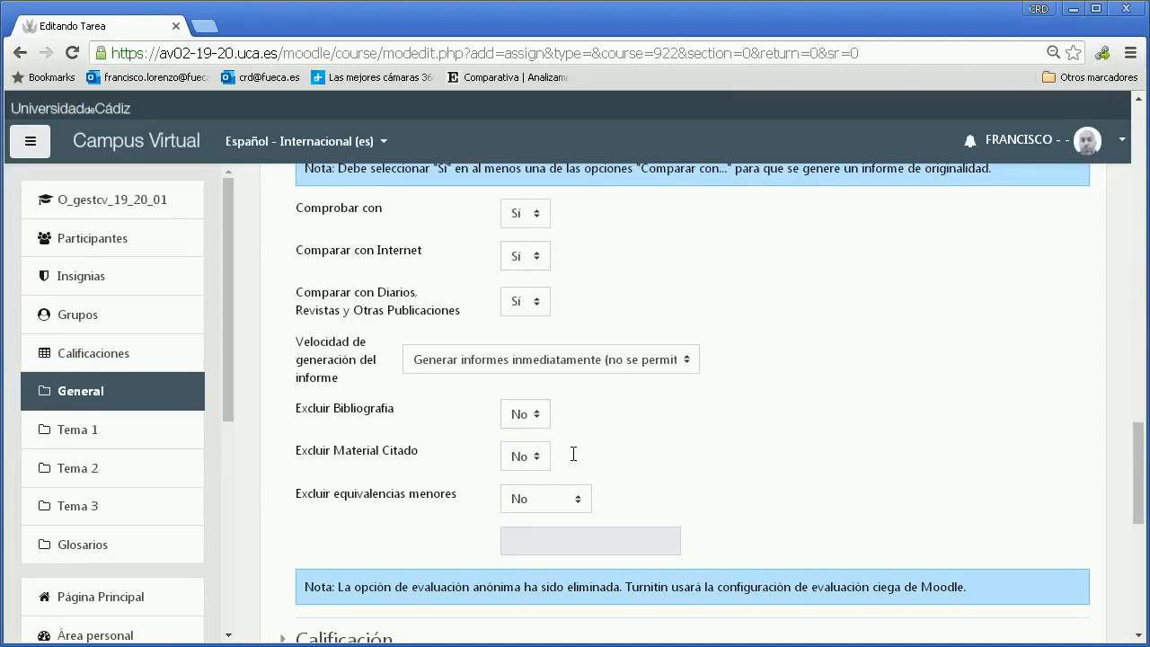
{"action": "left_click", "coordinate": [524, 499]}
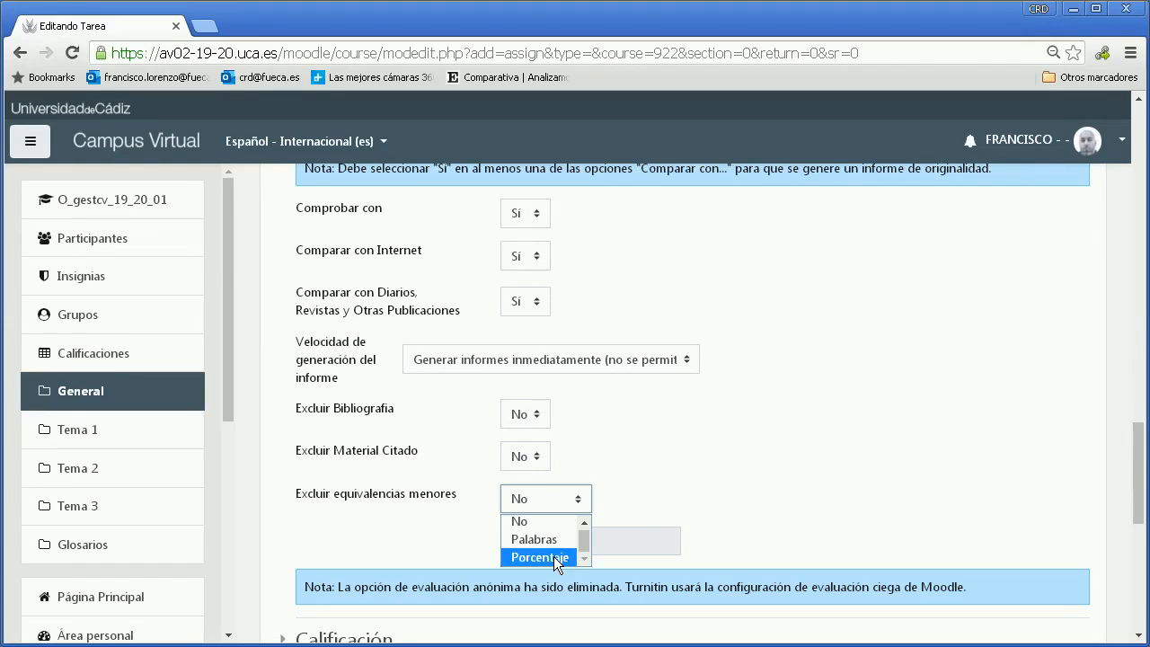
{"action": "left_click", "coordinate": [688, 472]}
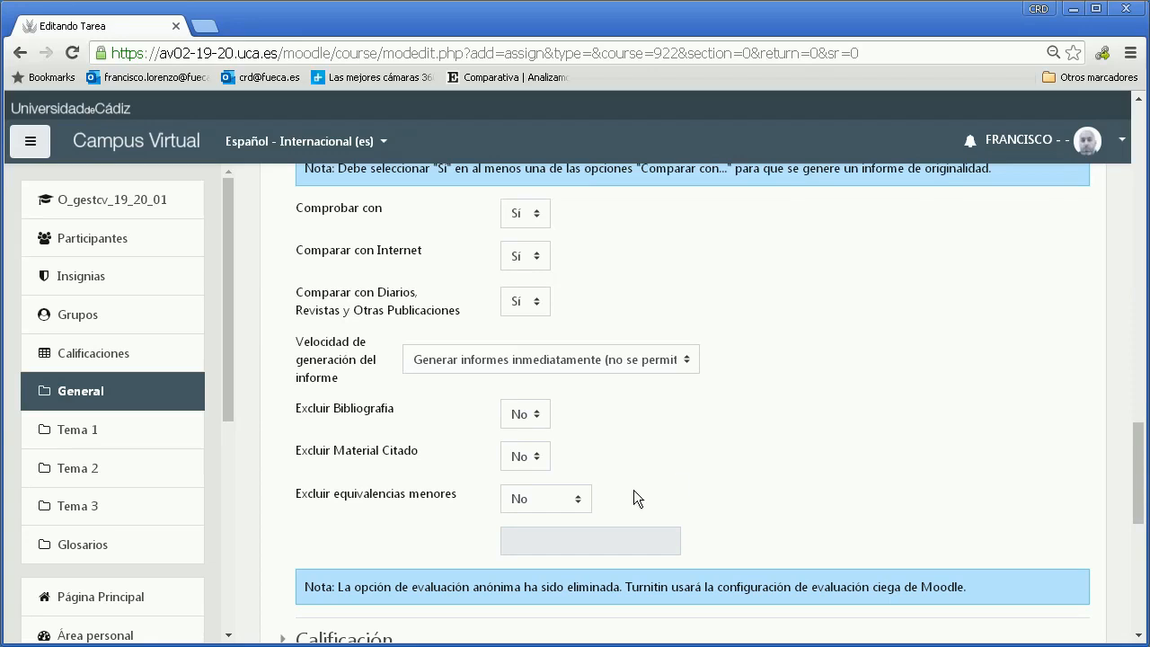
Try excluding minor matches by Porcentaje with a value of 20, and set the exclusion back to No.
{"action": "left_click", "coordinate": [572, 502]}
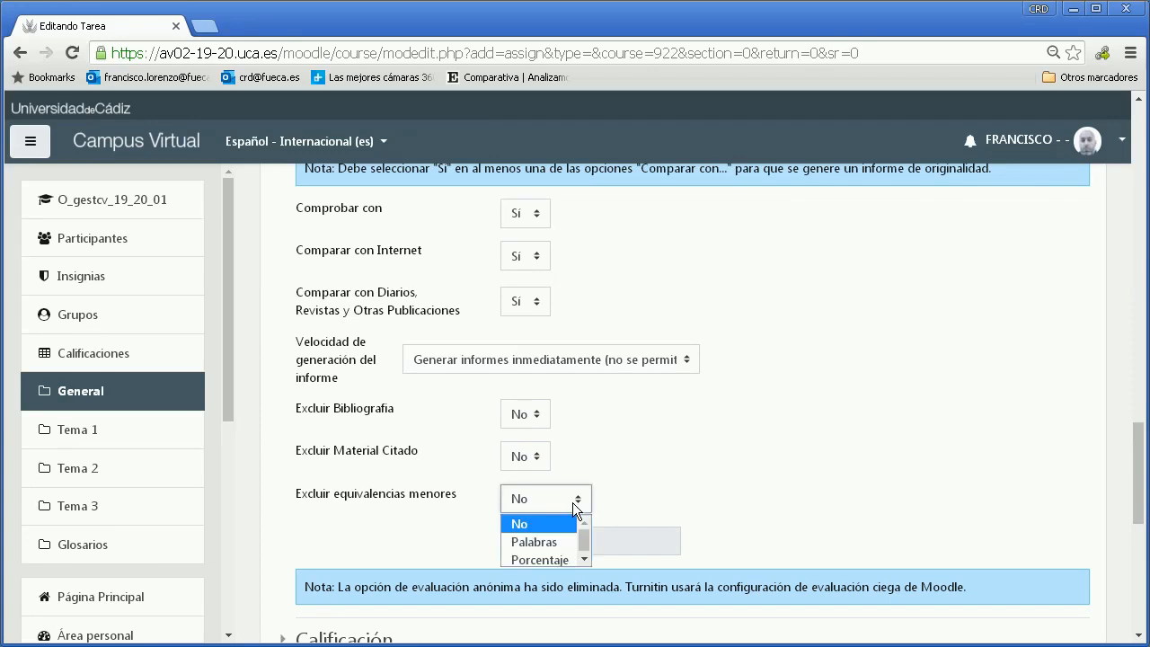
{"action": "left_click", "coordinate": [566, 554]}
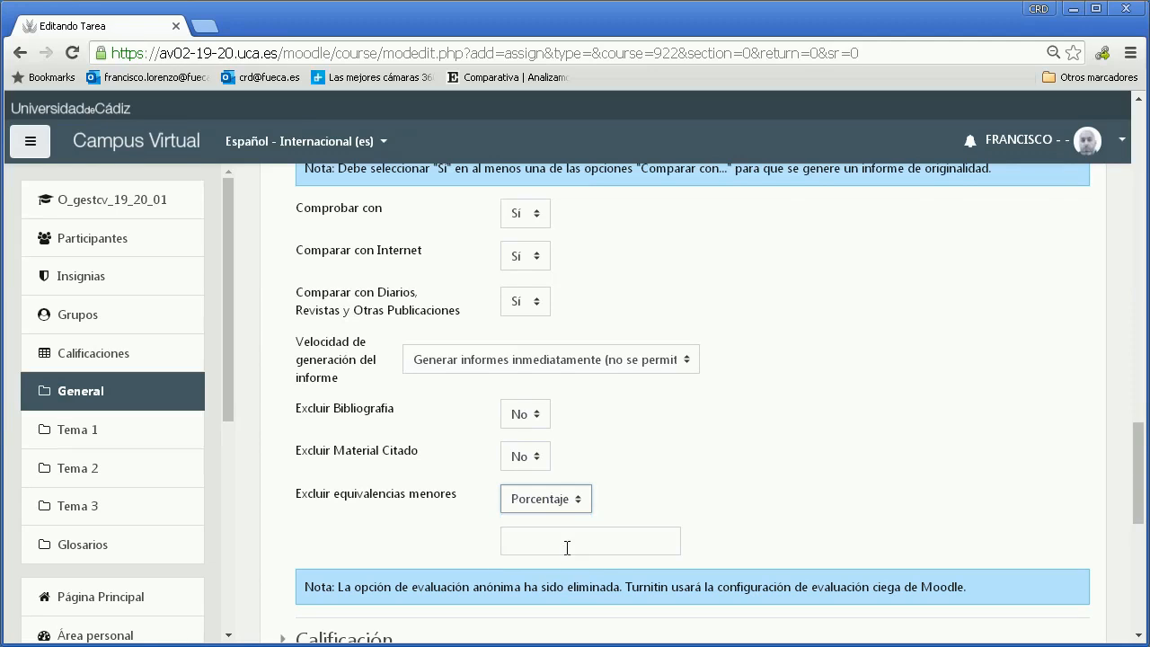
{"action": "left_click", "coordinate": [576, 537]}
{"action": "type", "text": "20"}
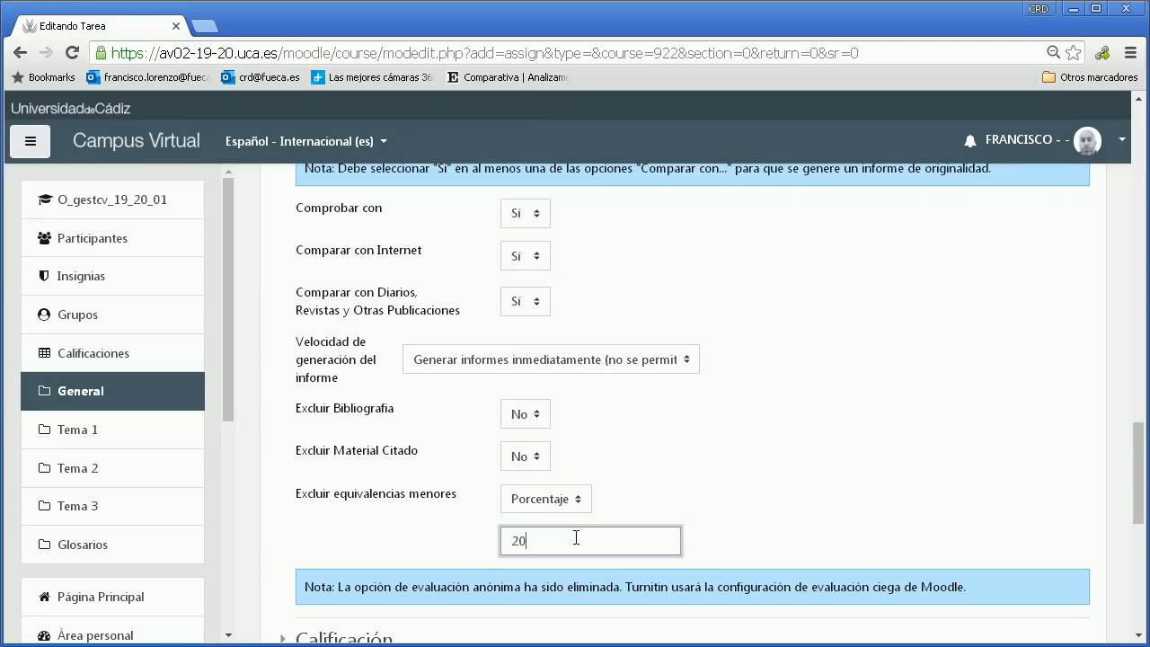
{"action": "left_click", "coordinate": [700, 467]}
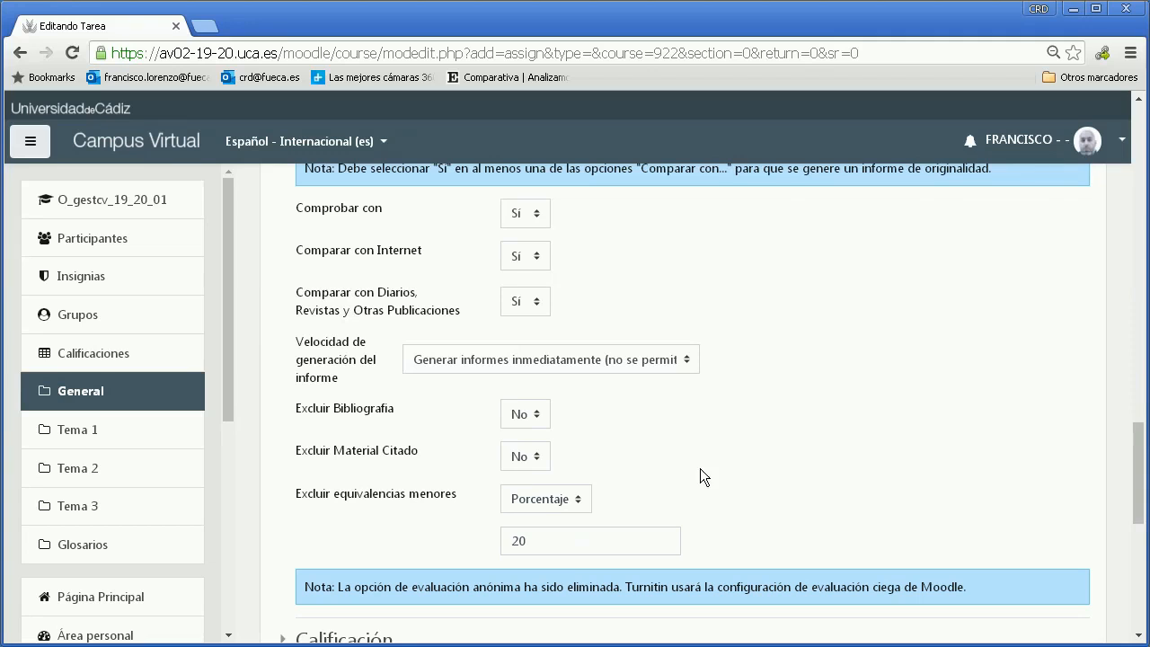
{"action": "left_click", "coordinate": [565, 500]}
{"action": "left_click", "coordinate": [540, 523]}
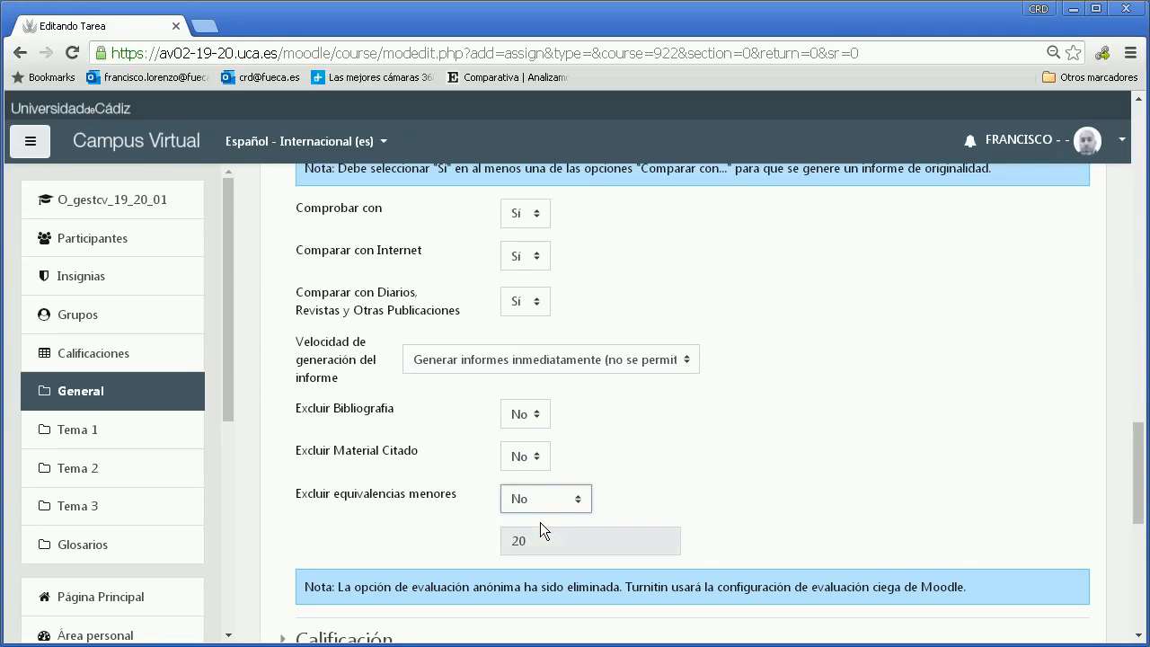
Save the new assignment and return to the course page.
{"action": "scroll", "coordinate": [829, 455], "scroll_direction": "down", "scroll_amount": 3}
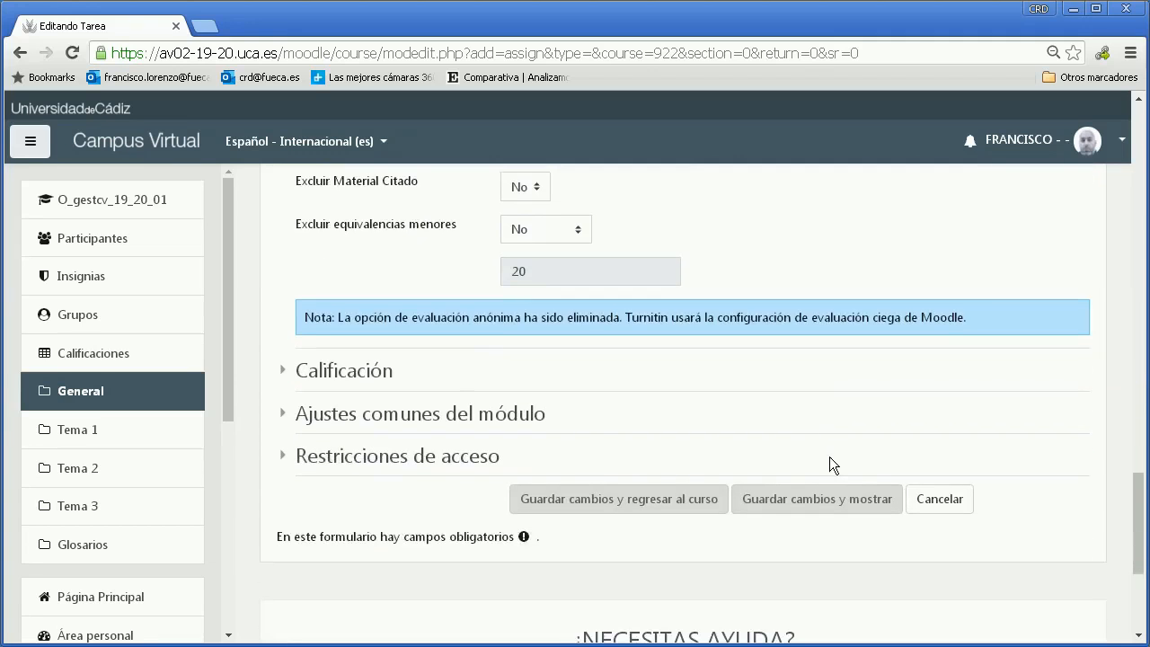
{"action": "left_click", "coordinate": [638, 505]}
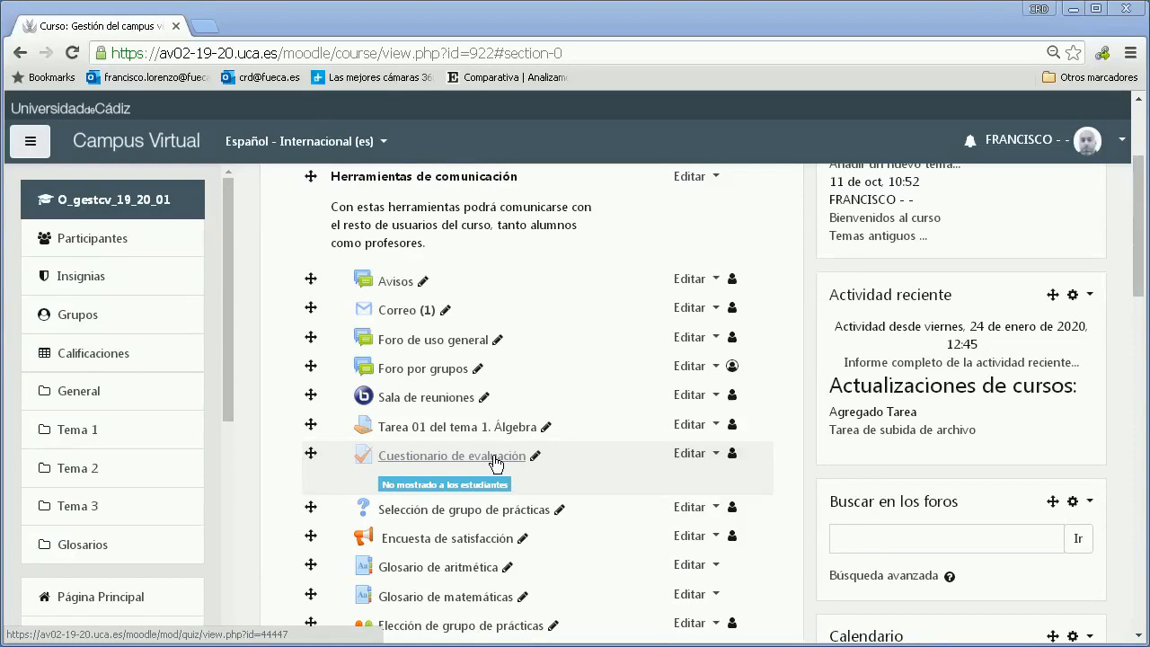
Open the list of all submissions for the assignment Tarea de subida de archivo from the course page.
{"action": "key", "text": "alt+Left"}
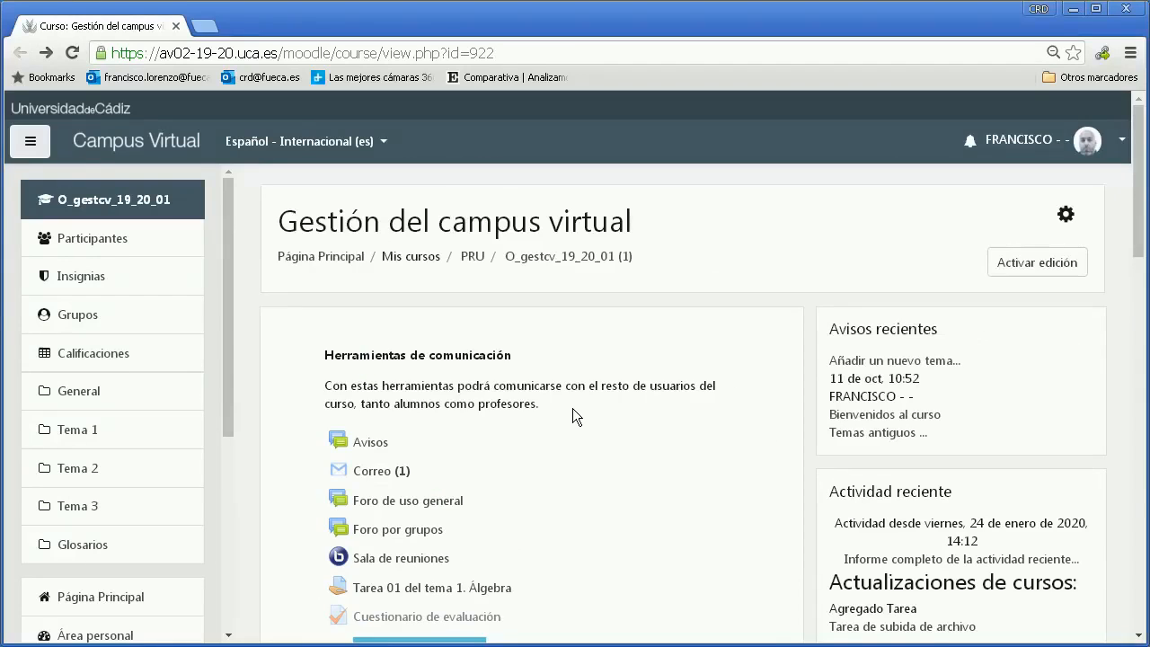
{"action": "scroll", "coordinate": [569, 401], "scroll_direction": "down", "scroll_amount": 4}
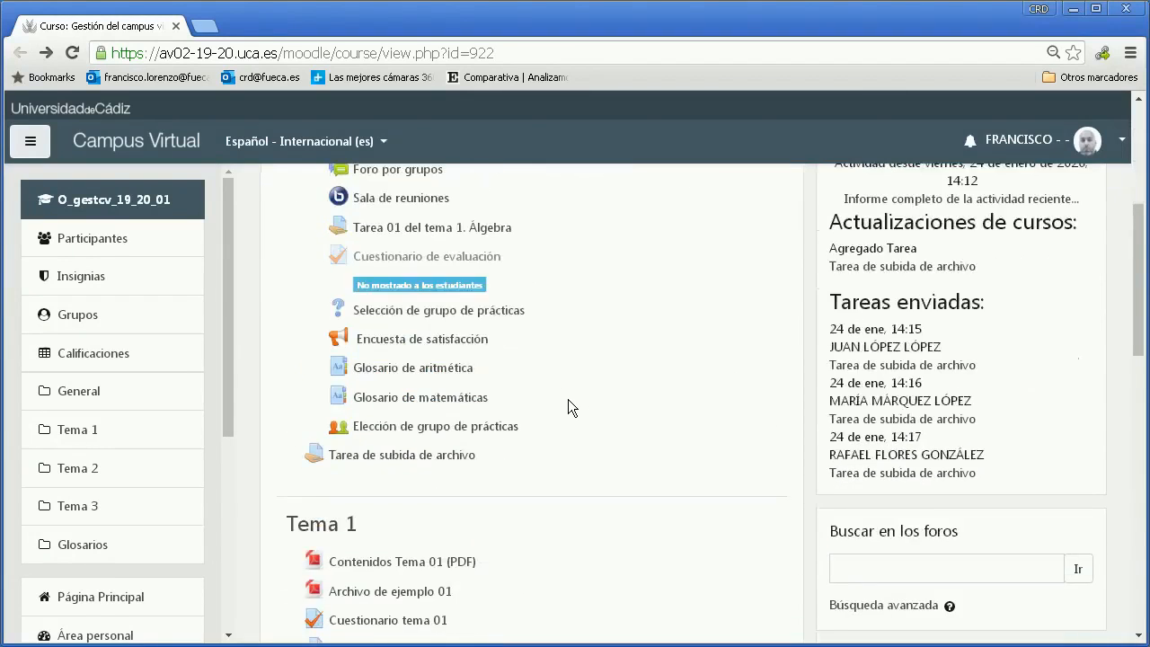
{"action": "scroll", "coordinate": [568, 398], "scroll_direction": "down", "scroll_amount": 1}
{"action": "left_click", "coordinate": [401, 369]}
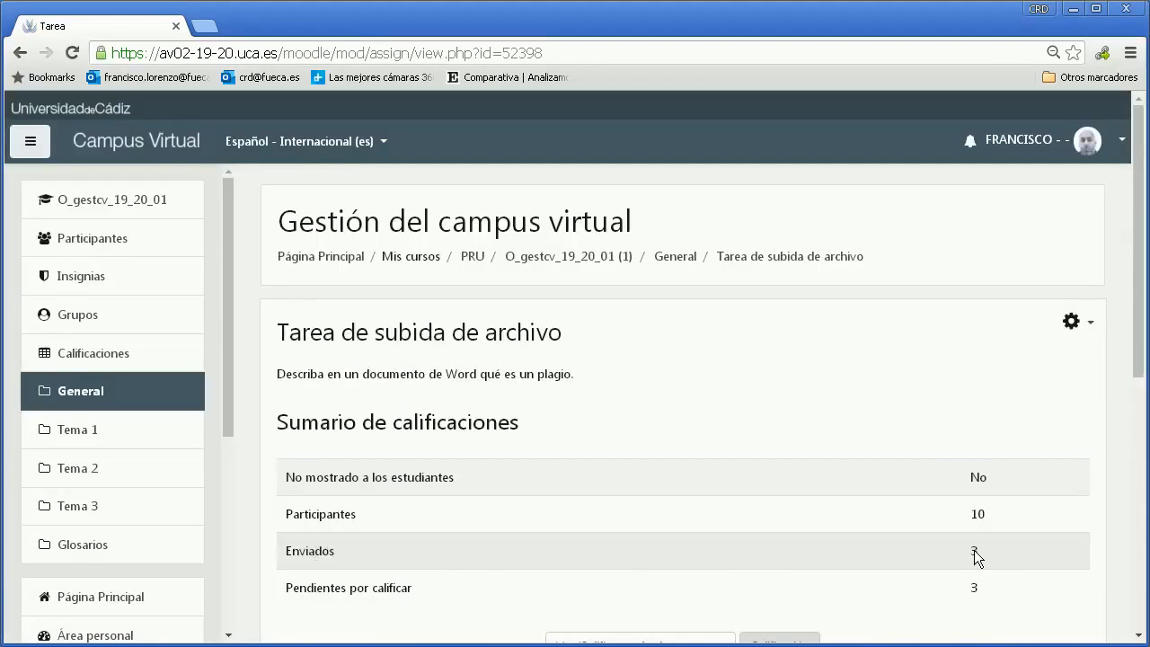
{"action": "scroll", "coordinate": [832, 475], "scroll_direction": "down", "scroll_amount": 2}
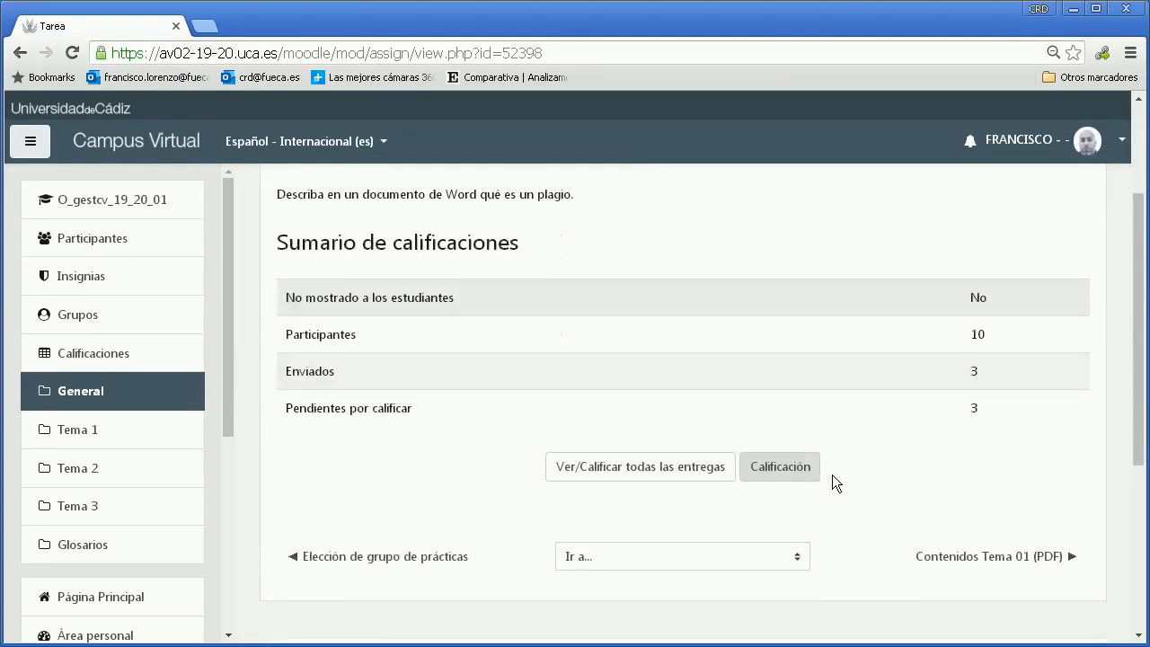
{"action": "left_click", "coordinate": [640, 468]}
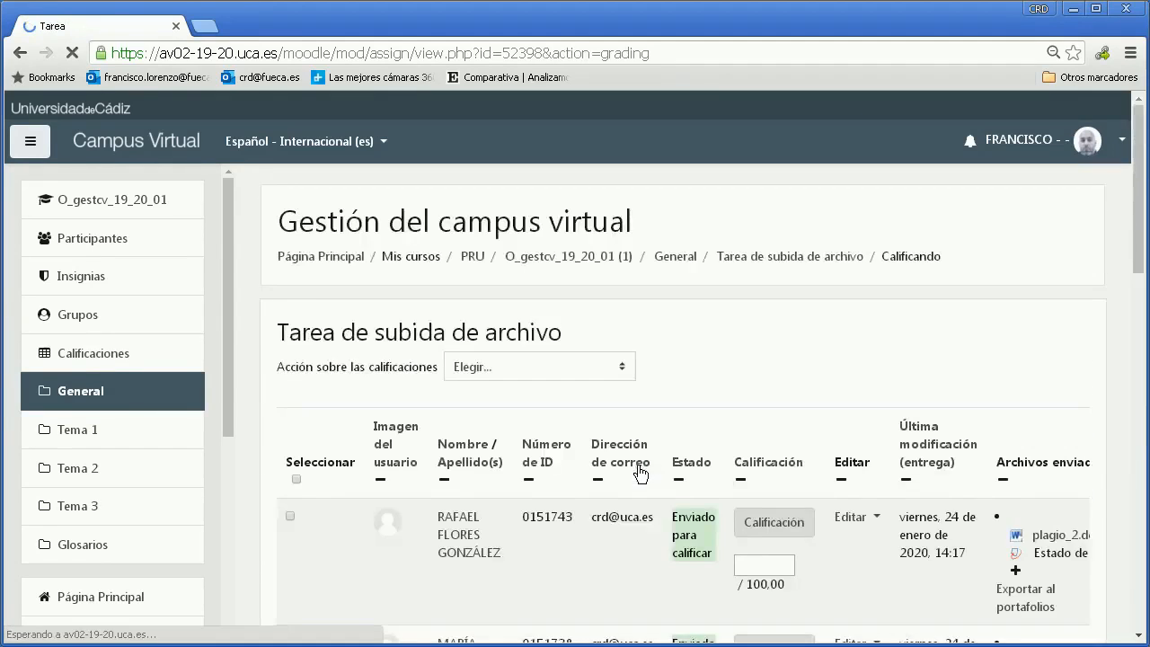
Check the Turnitin status of the submitted files, reload the grading table and review the similarity score of each file.
{"action": "left_click_drag", "start_coordinate": [1129, 220], "coordinate": [1129, 301]}
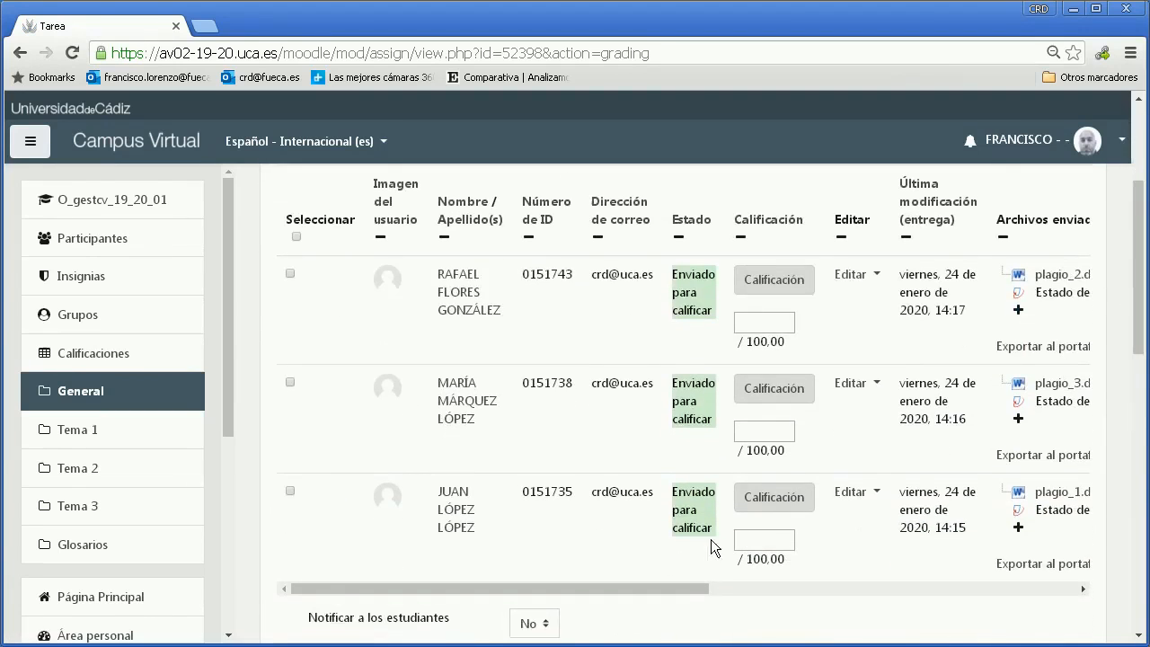
{"action": "left_click_drag", "start_coordinate": [626, 586], "coordinate": [778, 607]}
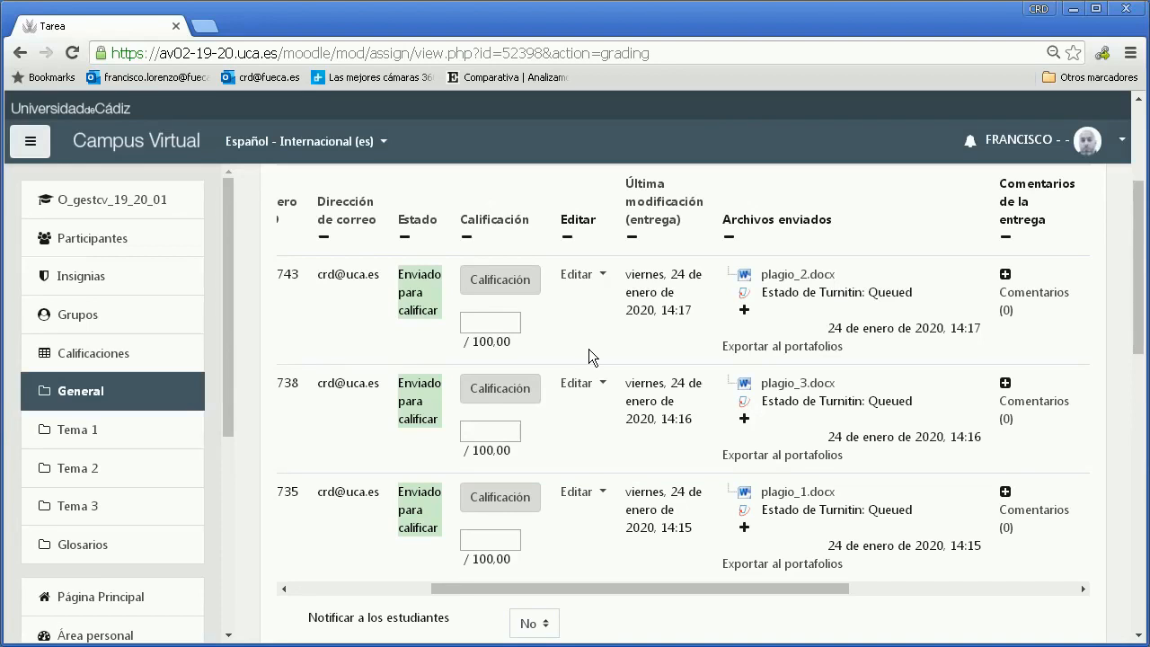
{"action": "key", "text": "F5"}
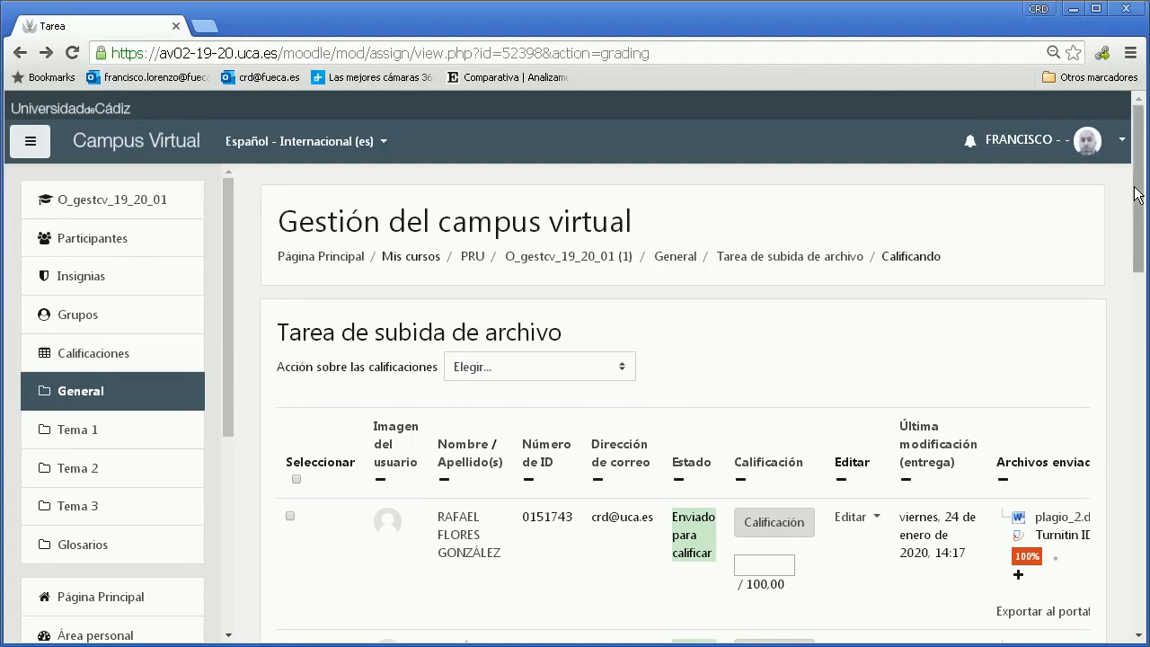
{"action": "left_click_drag", "start_coordinate": [1137, 201], "coordinate": [1137, 287]}
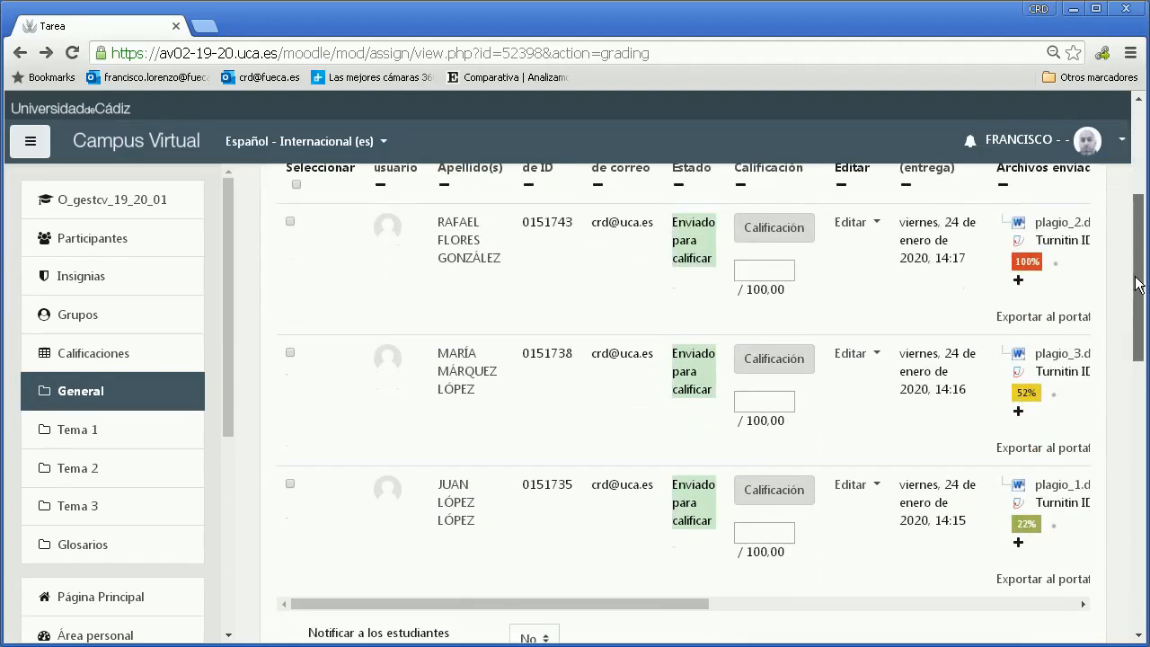
{"action": "left_click_drag", "start_coordinate": [502, 609], "coordinate": [680, 624]}
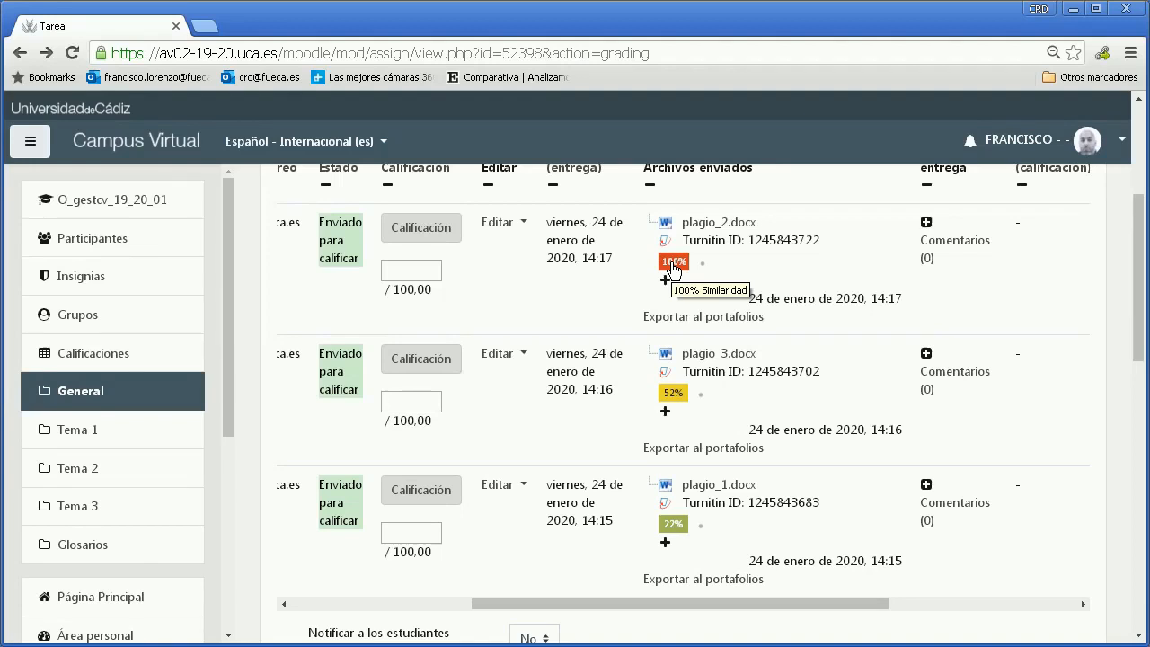
Open the Turnitin similarity report of plagio_1.docx and inspect the source details of matches 1 and 2.
{"action": "left_click", "coordinate": [675, 534]}
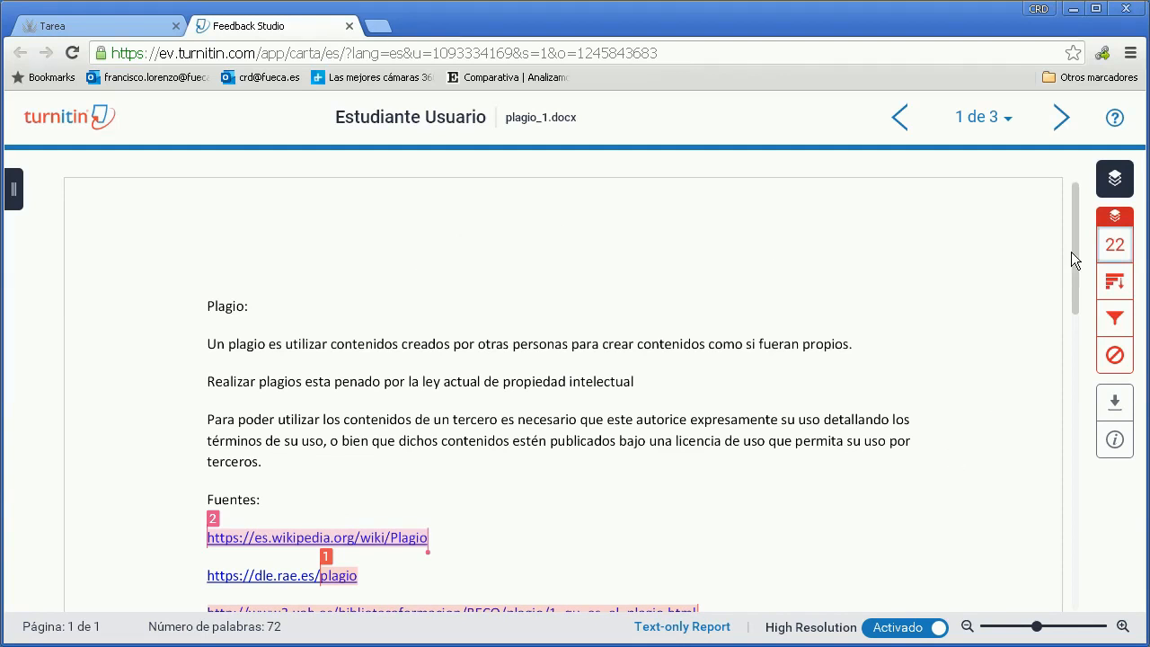
{"action": "left_click_drag", "start_coordinate": [1075, 244], "coordinate": [1073, 272]}
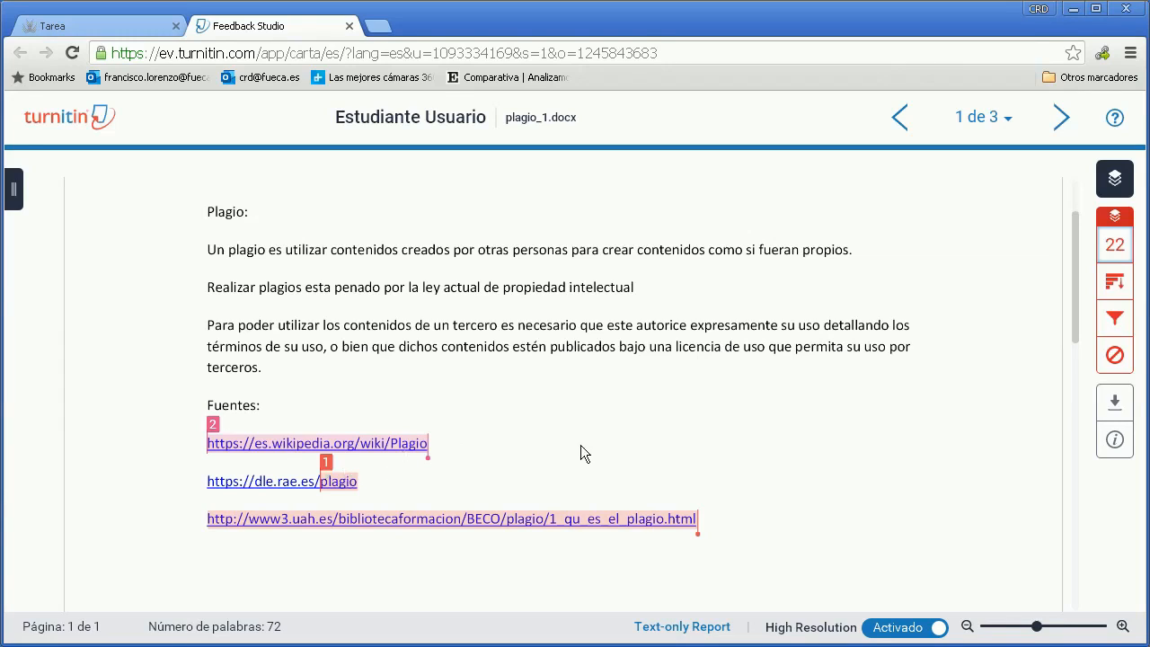
{"action": "left_click", "coordinate": [326, 462]}
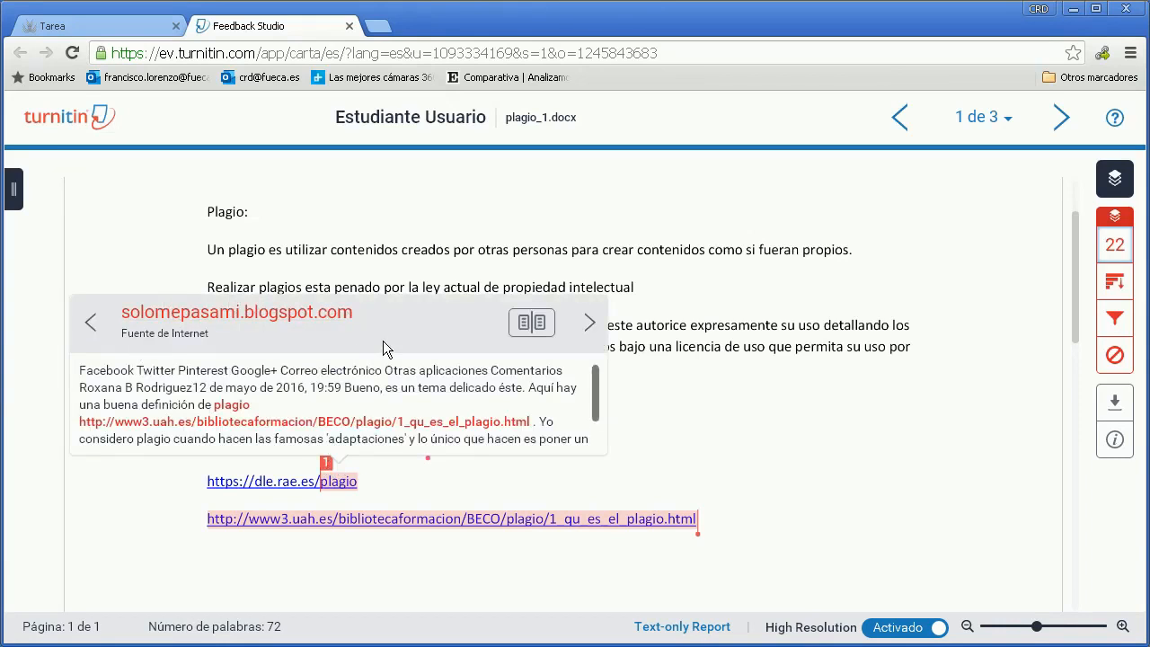
{"action": "left_click", "coordinate": [706, 437]}
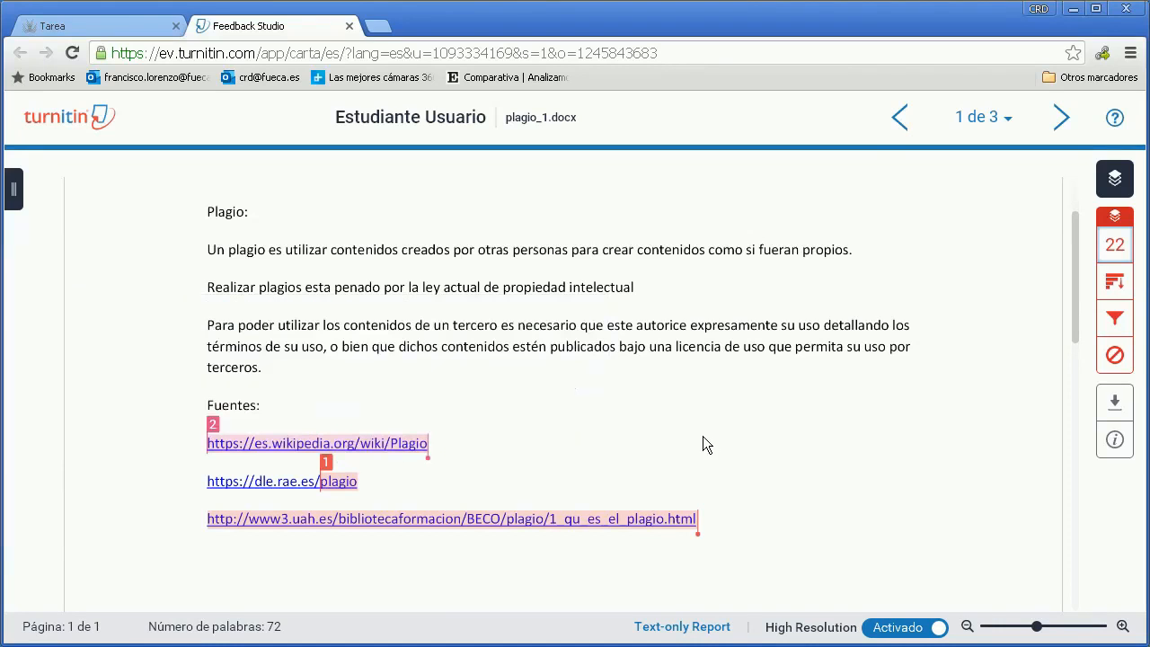
{"action": "left_click", "coordinate": [211, 423]}
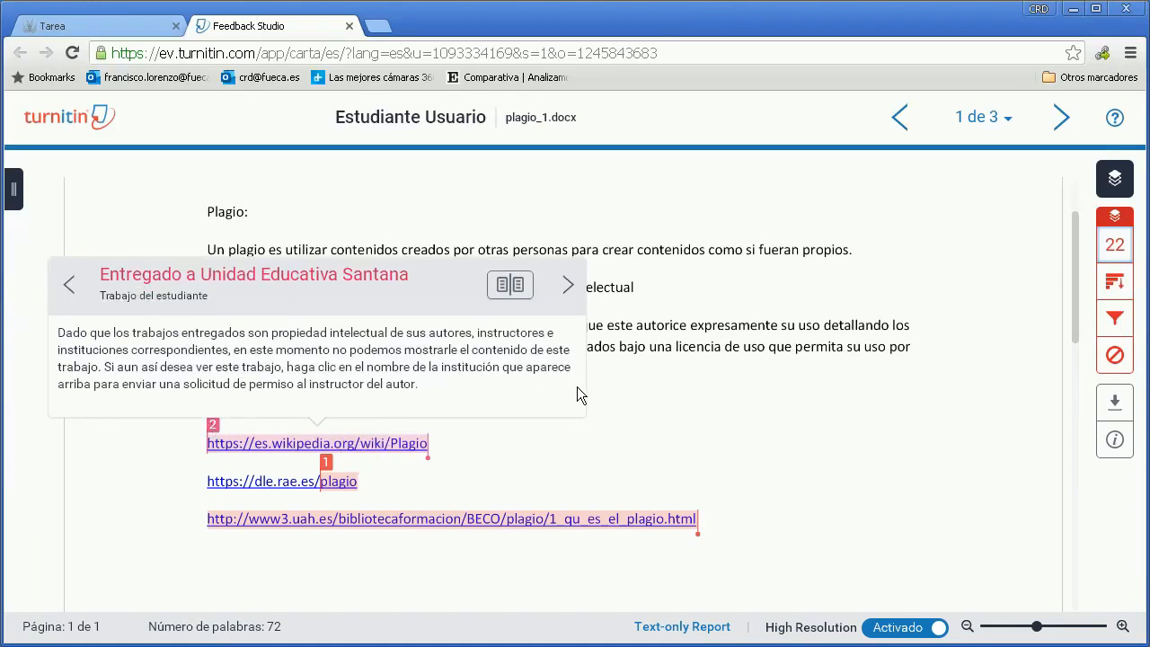
{"action": "left_click", "coordinate": [729, 397]}
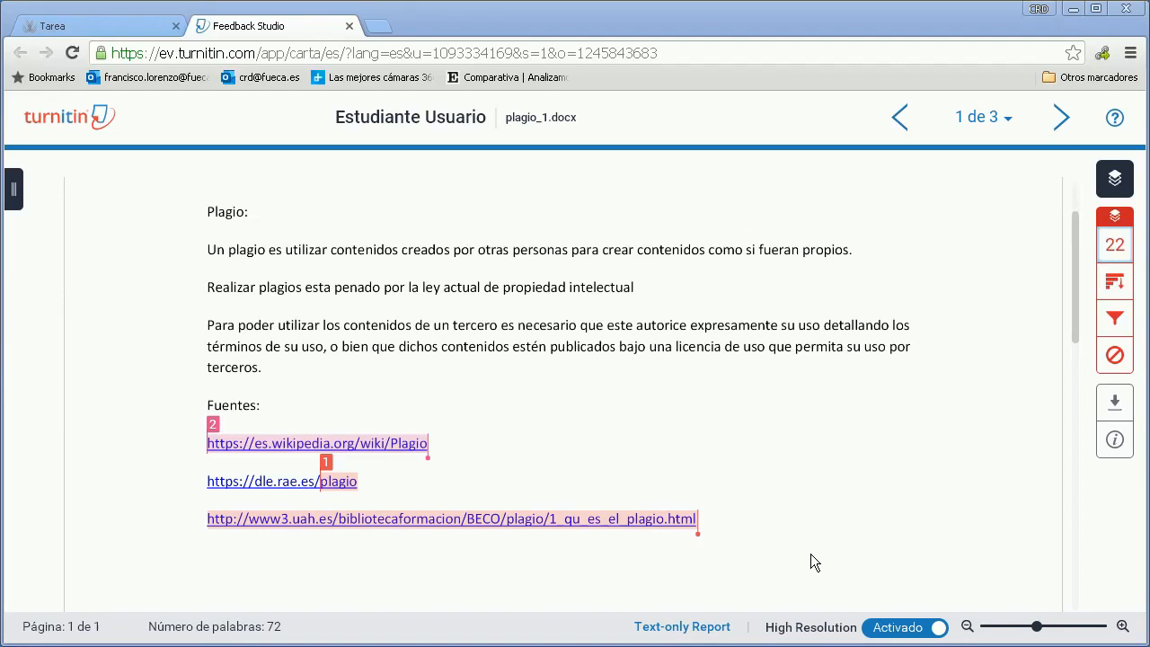
Review the match summary and the list of all sources for plagio_1.docx, stepping through the first source's matches.
{"action": "left_click", "coordinate": [1114, 244]}
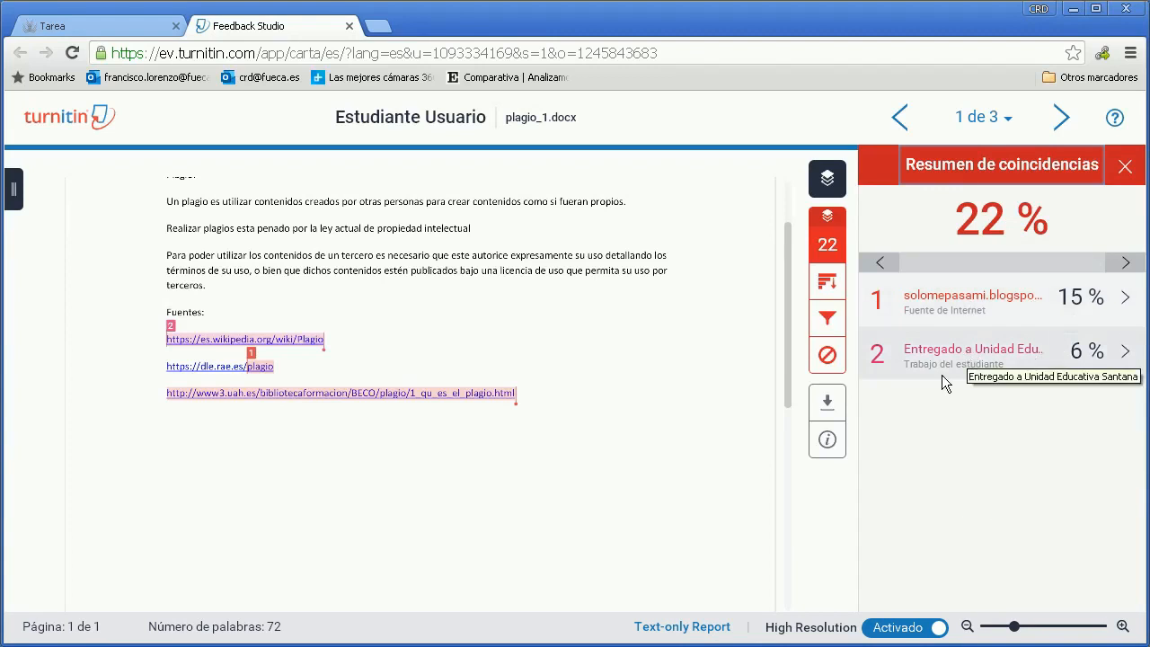
{"action": "left_click", "coordinate": [834, 293]}
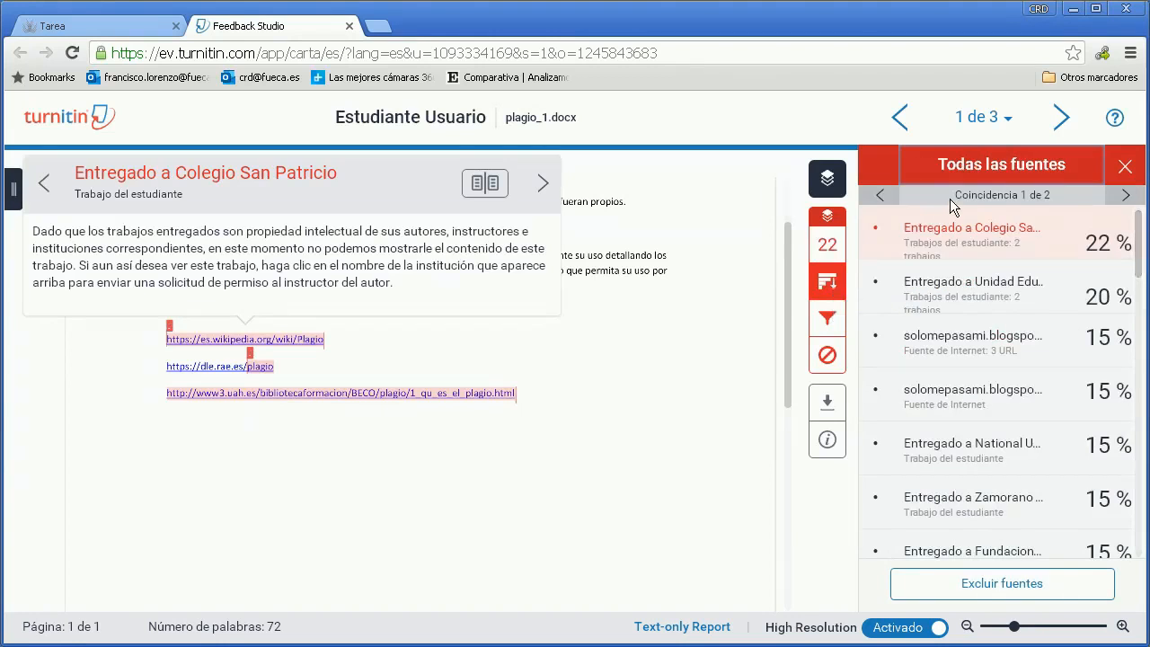
{"action": "left_click", "coordinate": [1125, 197]}
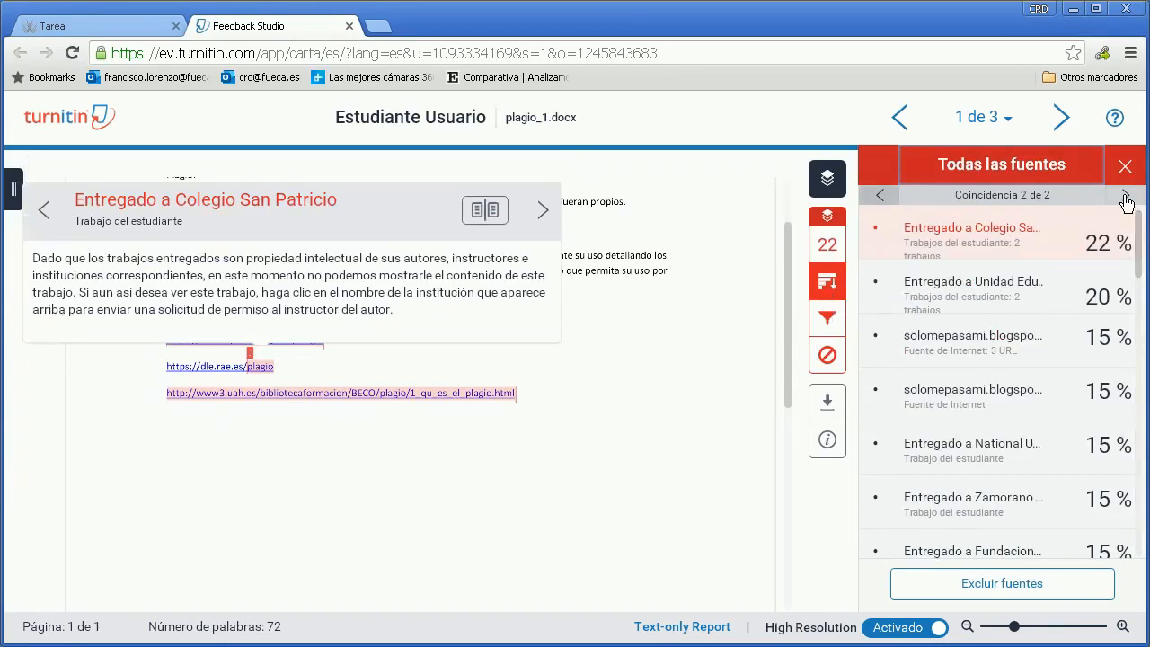
{"action": "left_click", "coordinate": [885, 197]}
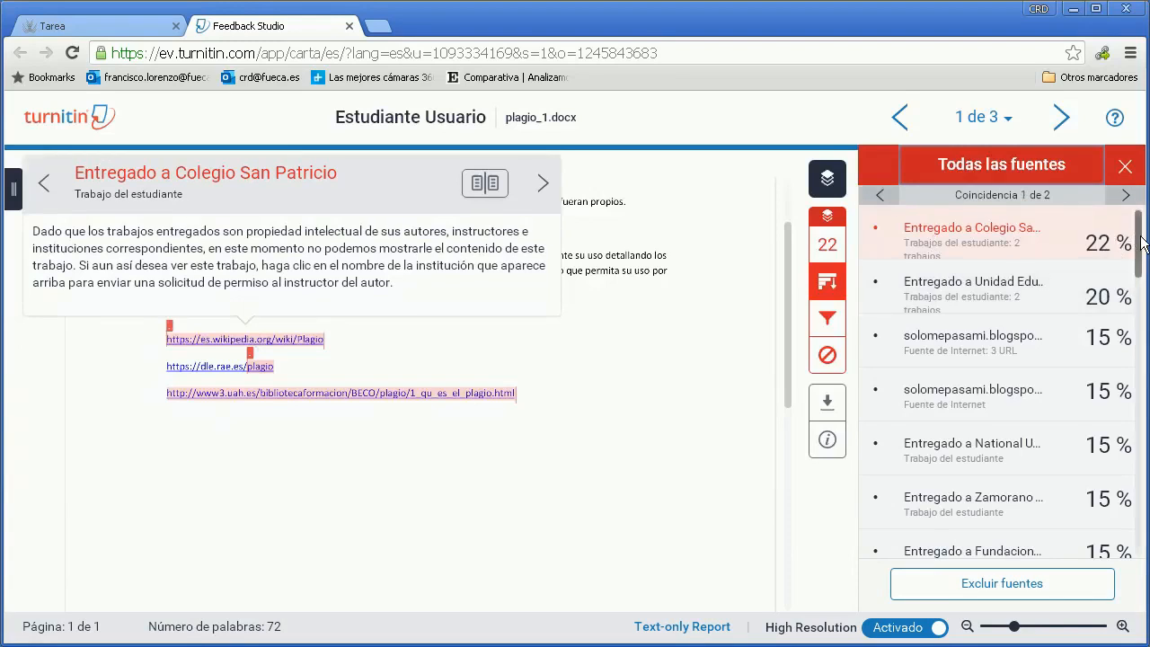
{"action": "left_click_drag", "start_coordinate": [1141, 242], "coordinate": [1147, 209]}
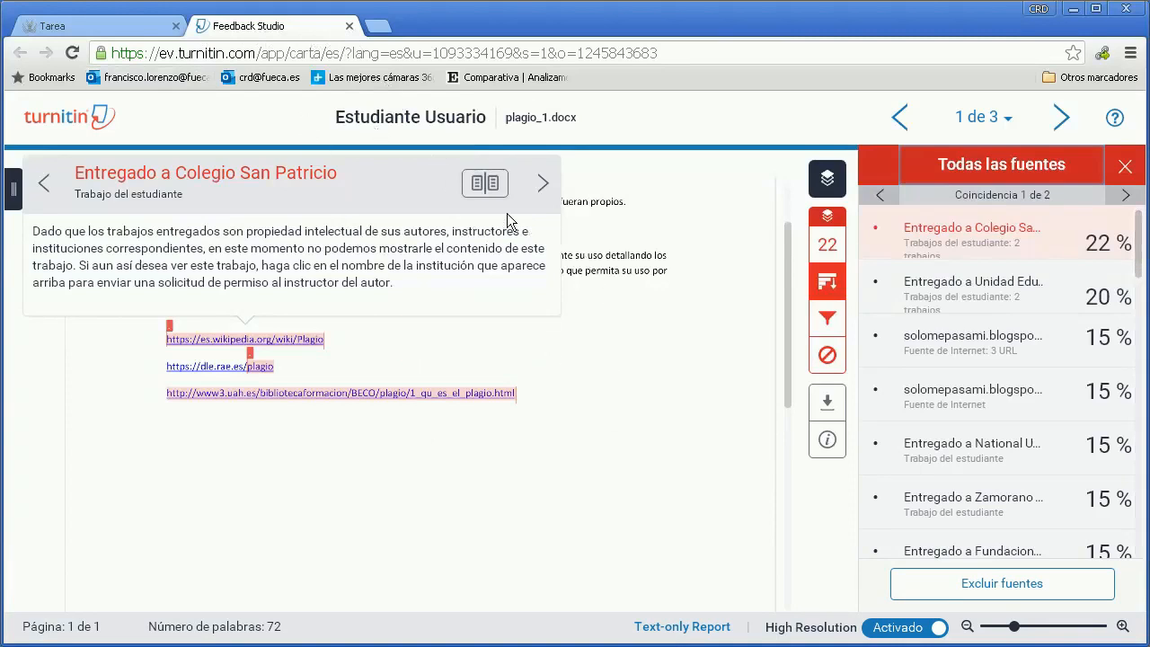
{"action": "left_click", "coordinate": [637, 363]}
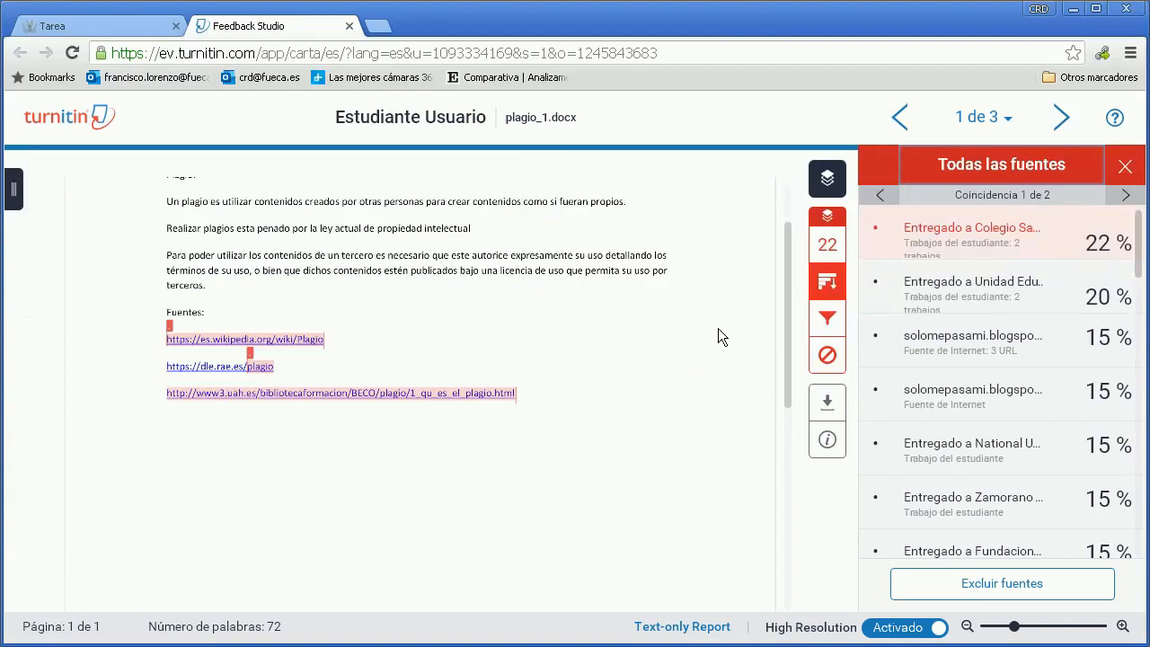
Examine the highlighted match in the report of plagio_3.docx and go on to the third paper's report.
{"action": "left_click", "coordinate": [1065, 122]}
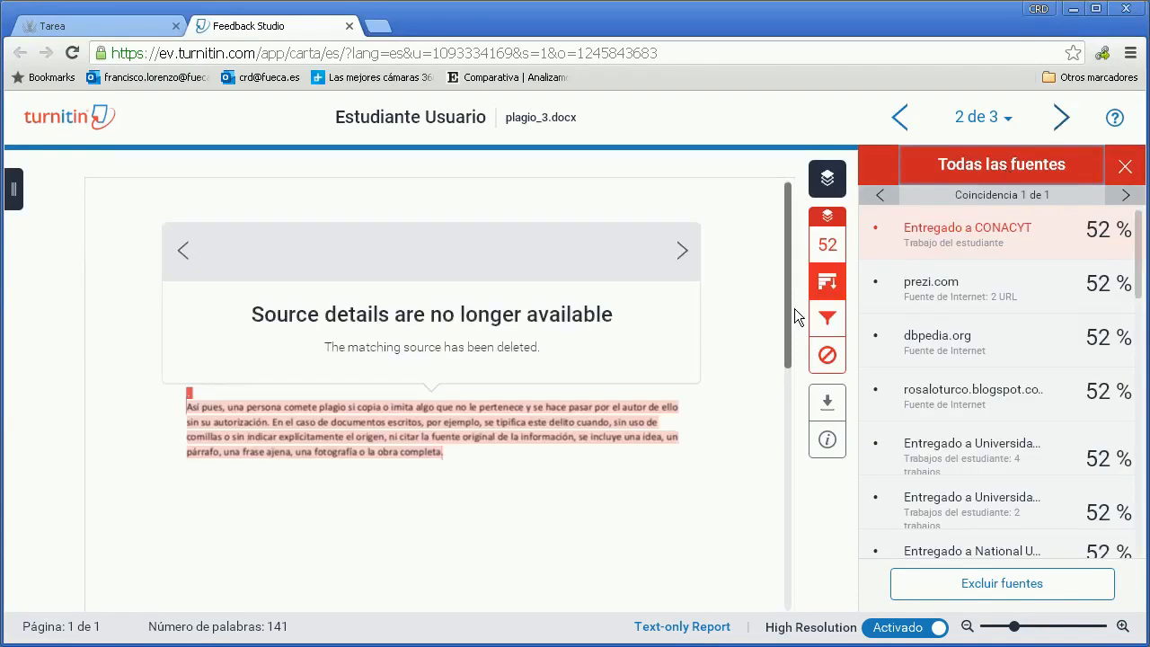
{"action": "left_click", "coordinate": [744, 306]}
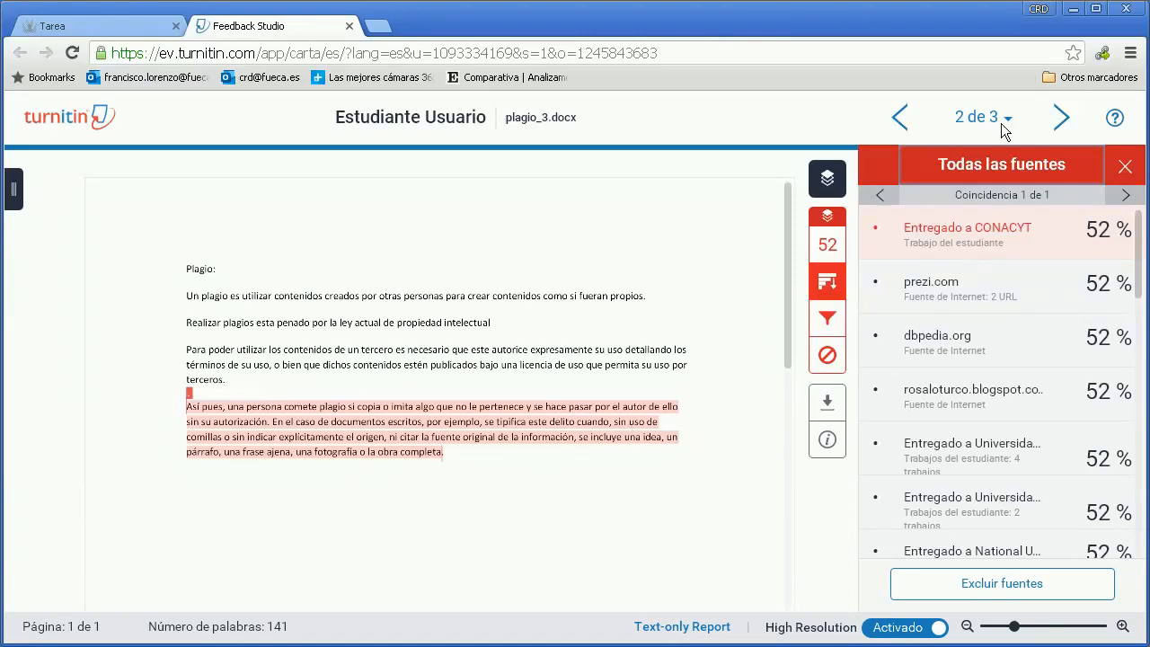
{"action": "left_click", "coordinate": [1061, 118]}
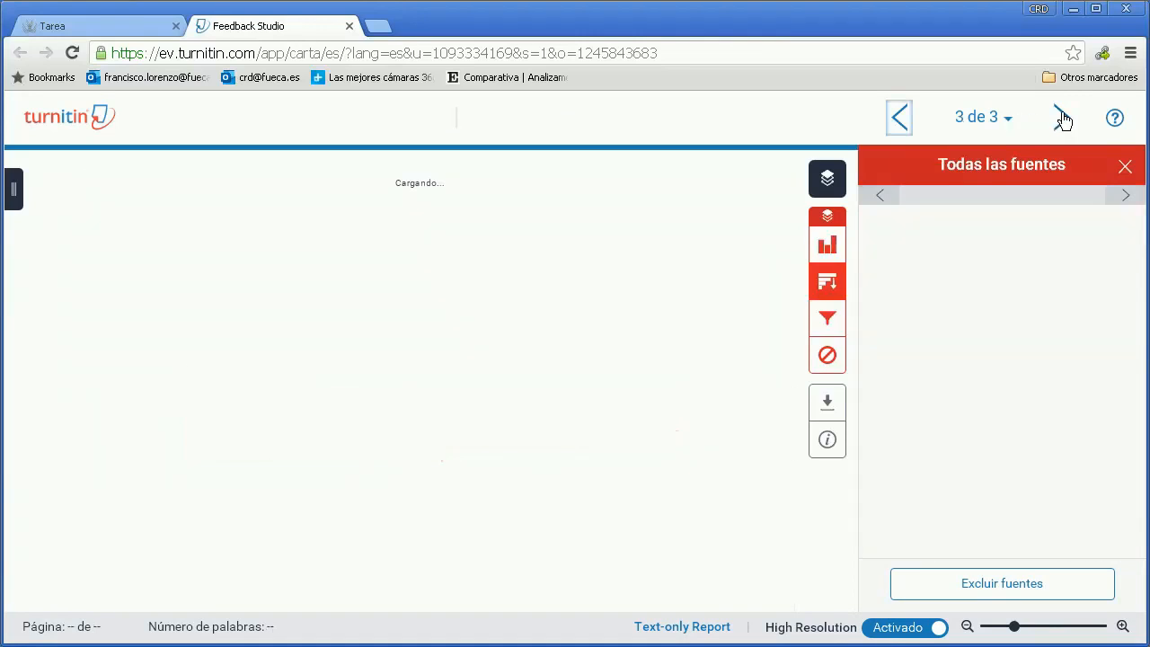